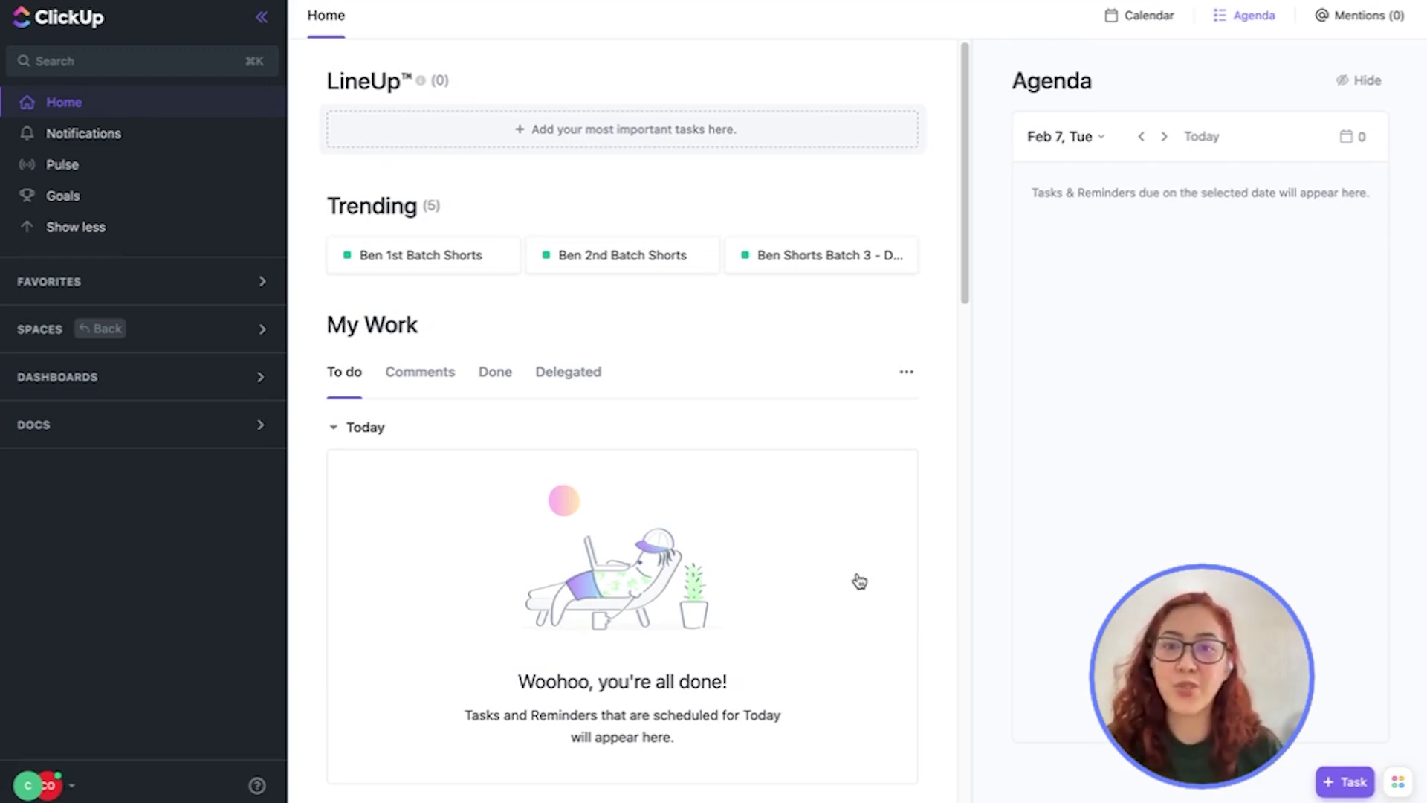
Step: Create and save an 'Eat lunch!' reminder using the R shortcut
{"action": "left_click", "coordinate": [60, 349]}
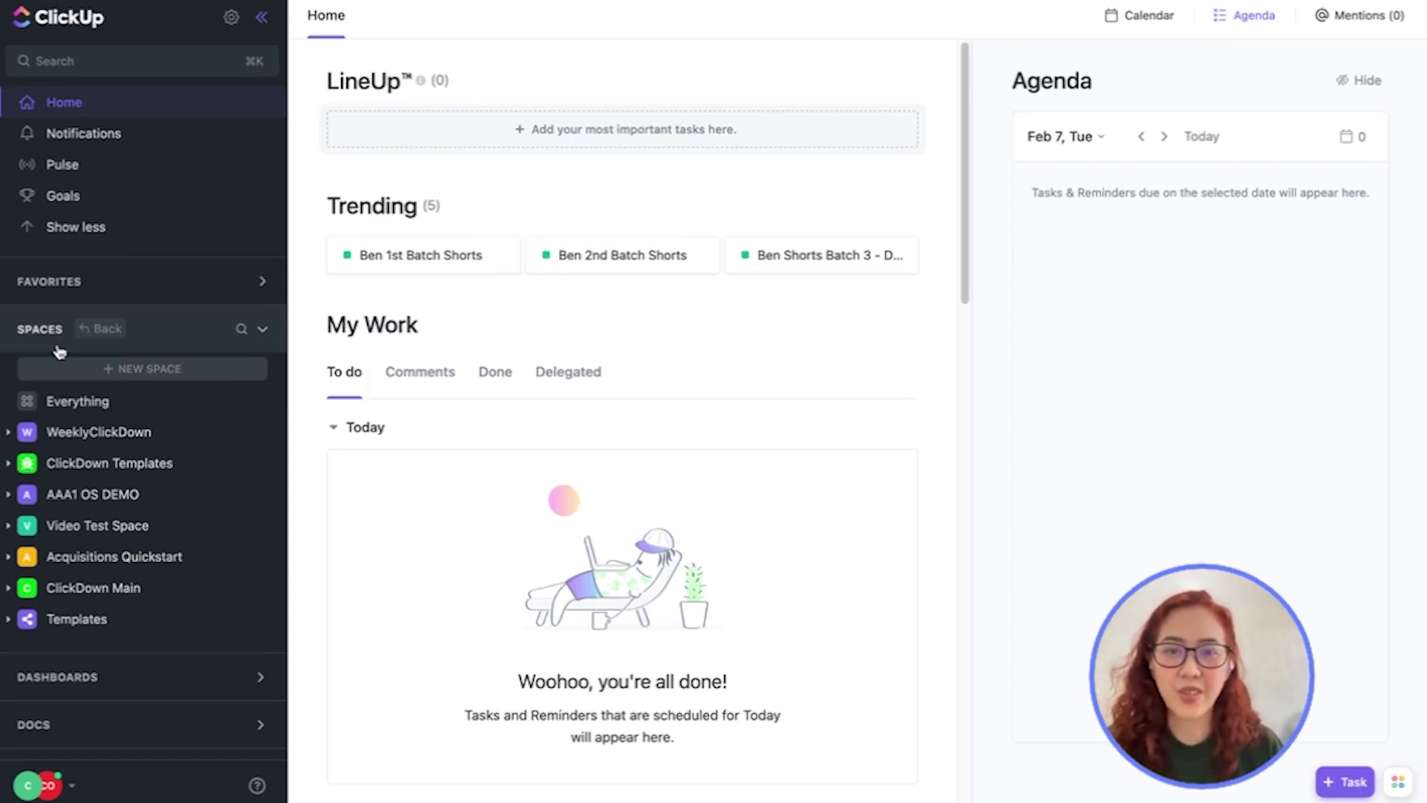
{"action": "left_click", "coordinate": [60, 350]}
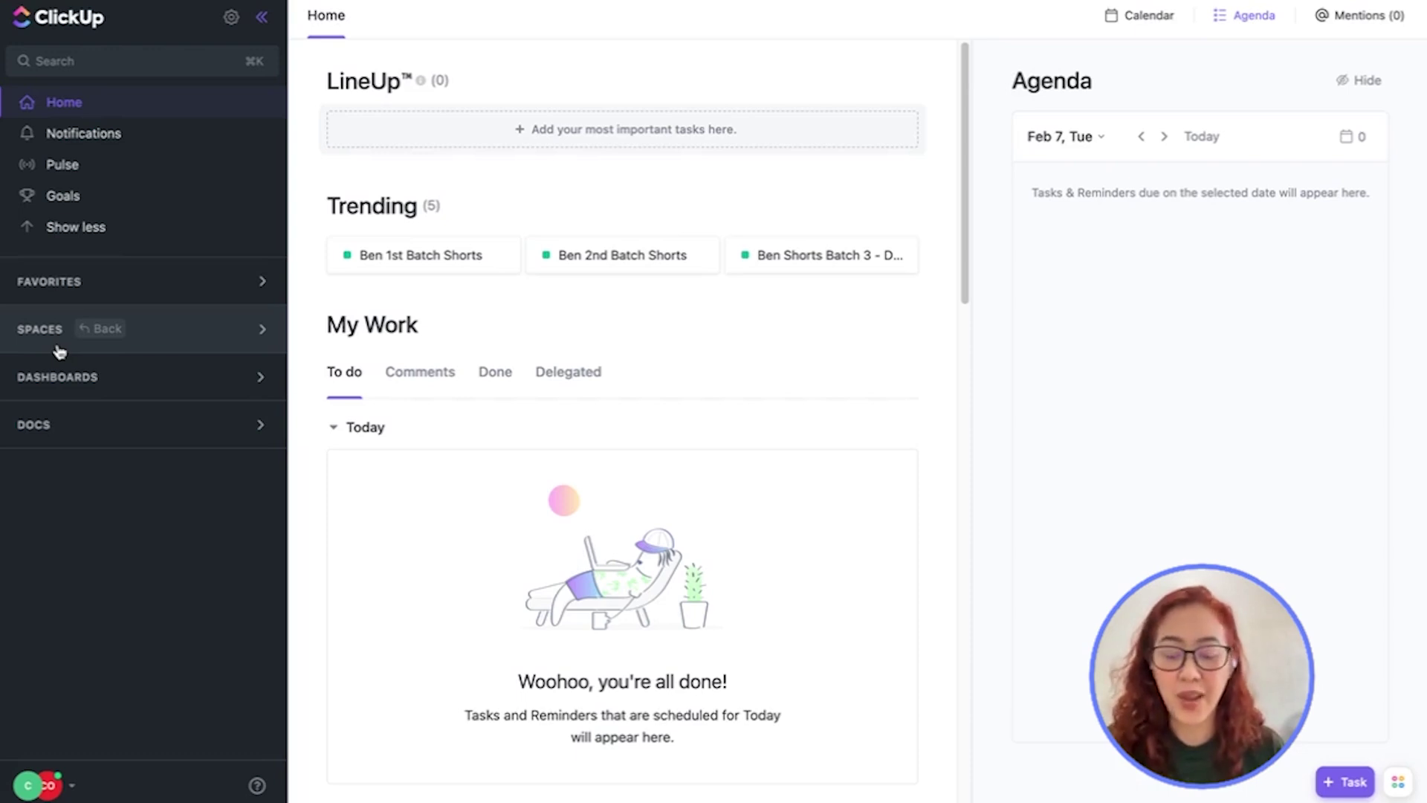
{"action": "key", "text": "r"}
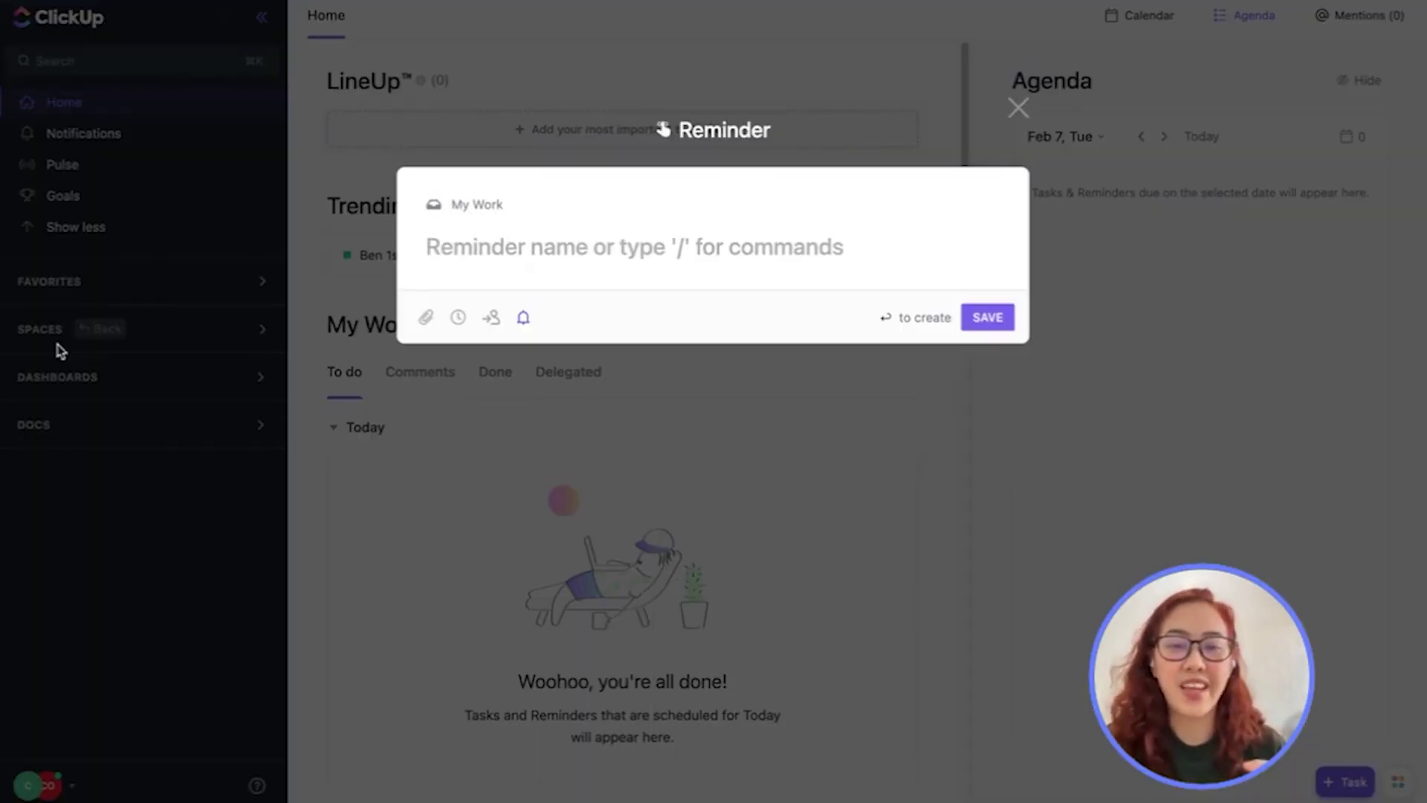
{"action": "type", "text": "Ea"}
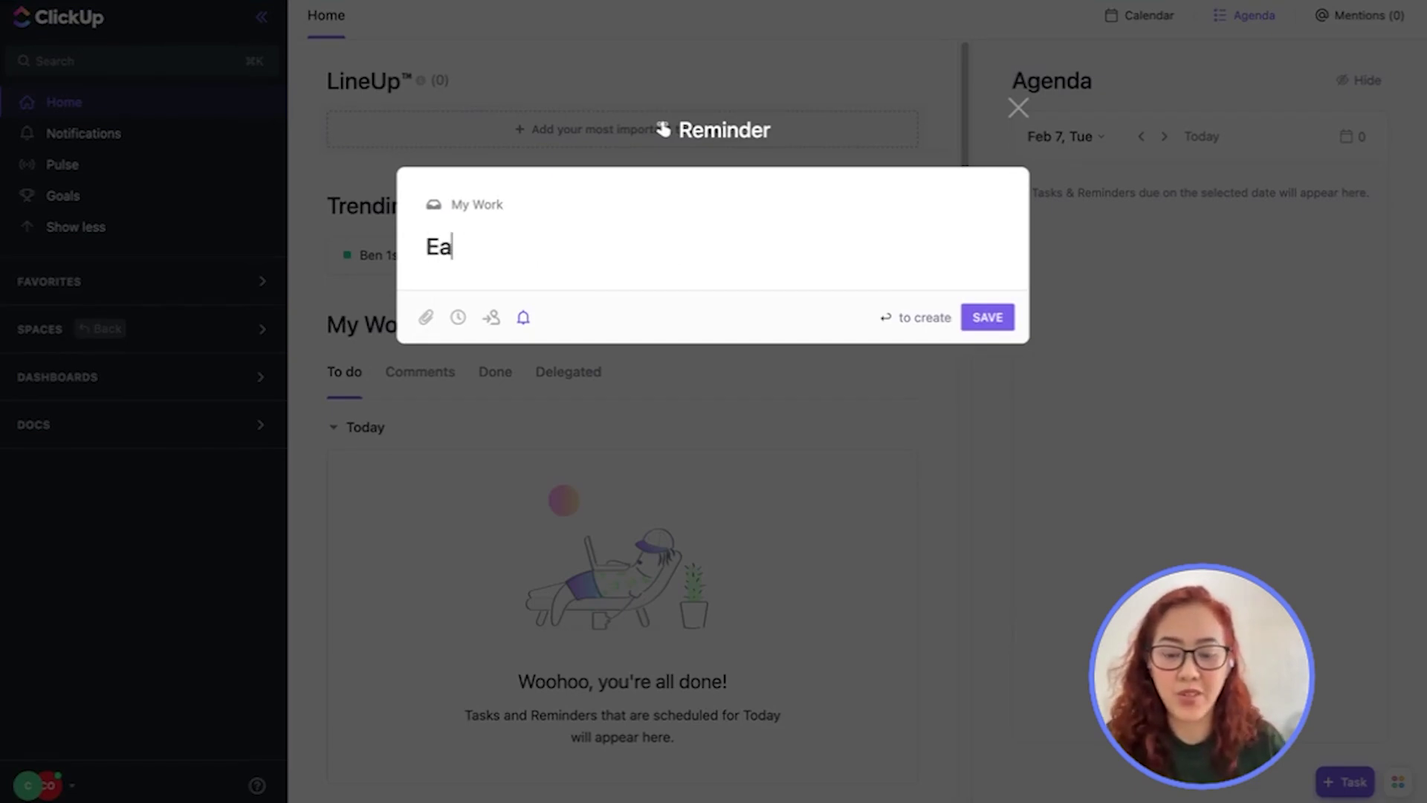
{"action": "type", "text": "t lunch!"}
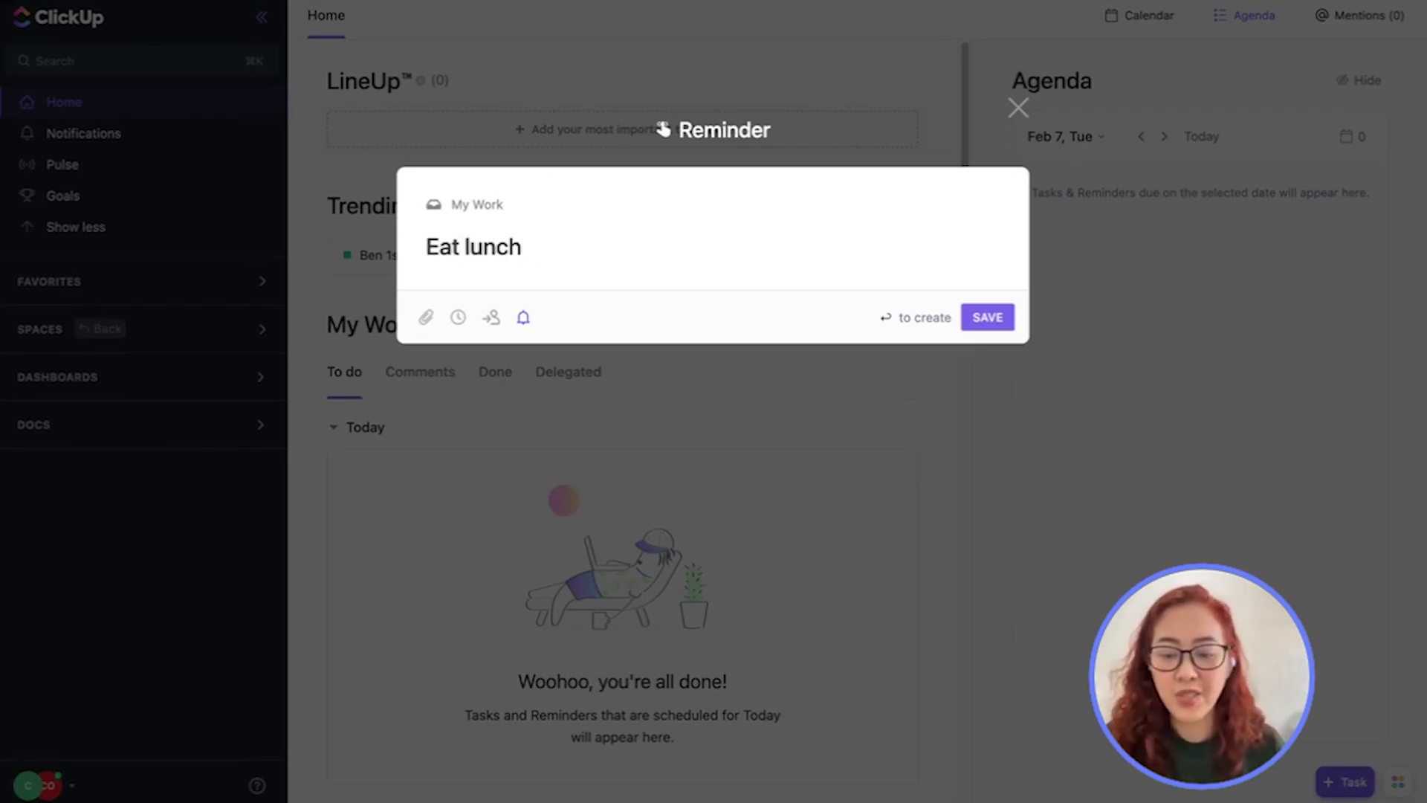
{"action": "left_click", "coordinate": [981, 318]}
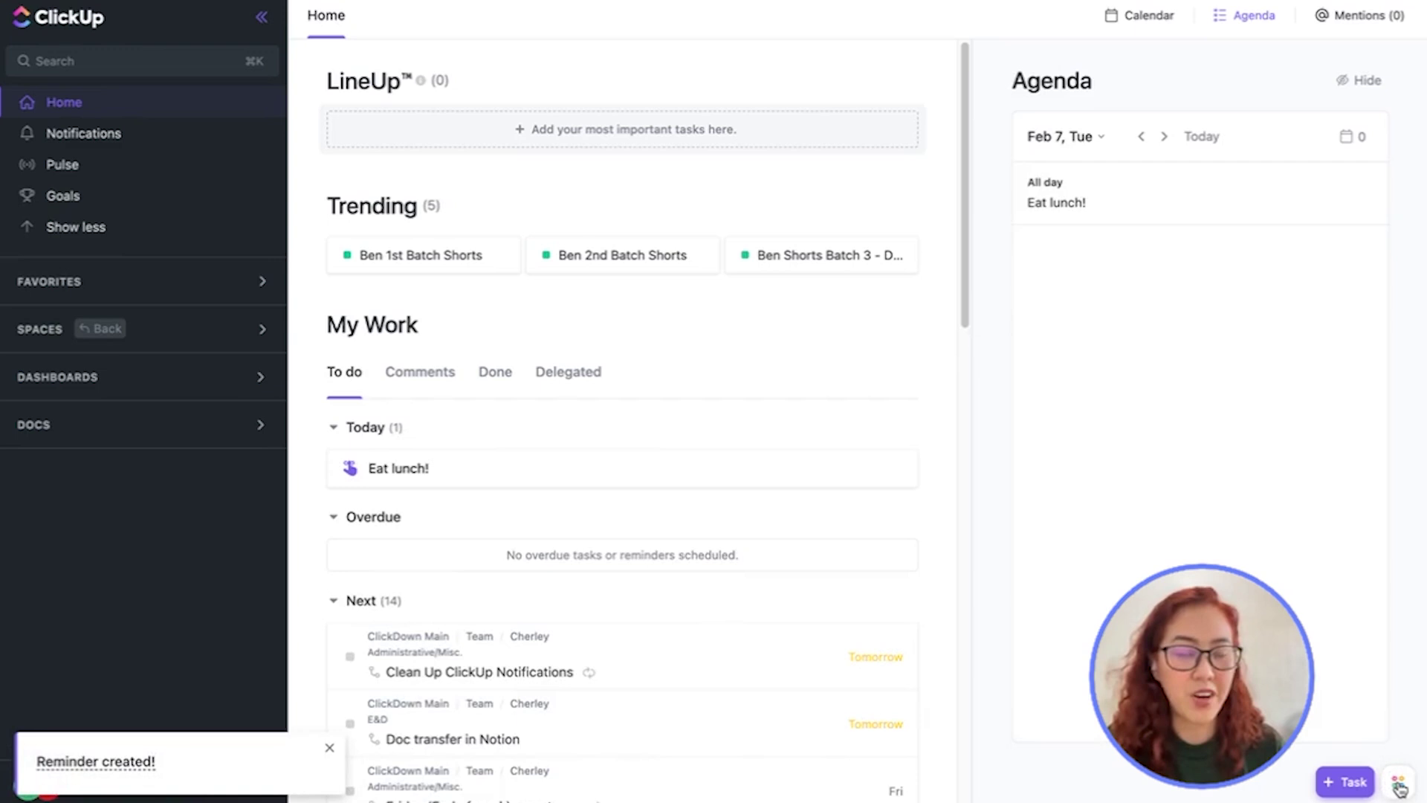
Step: Open a new reminder from the apps grid, dismiss it, and start another reminder for today
{"action": "left_click", "coordinate": [1399, 787]}
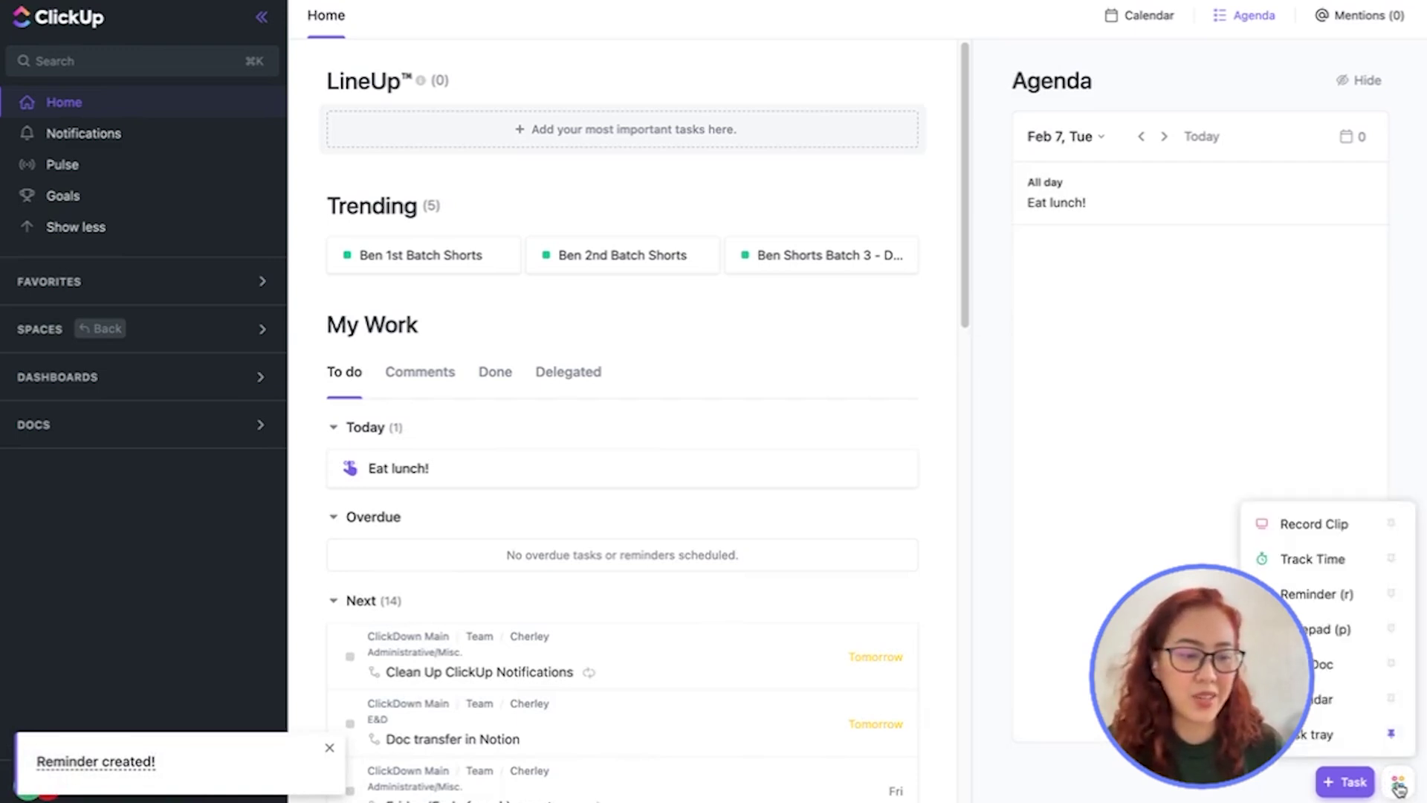
{"action": "left_click", "coordinate": [1349, 610]}
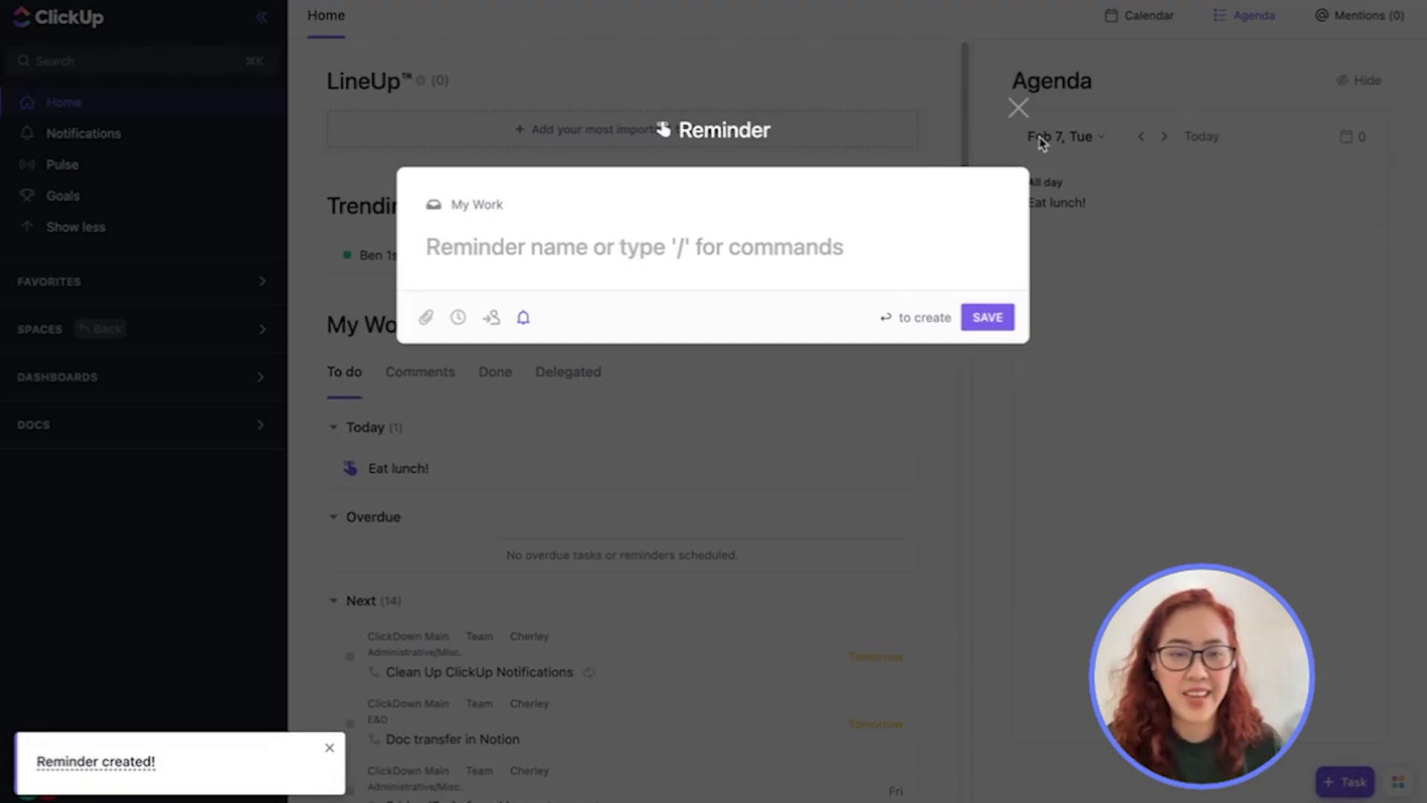
{"action": "left_click", "coordinate": [1020, 111]}
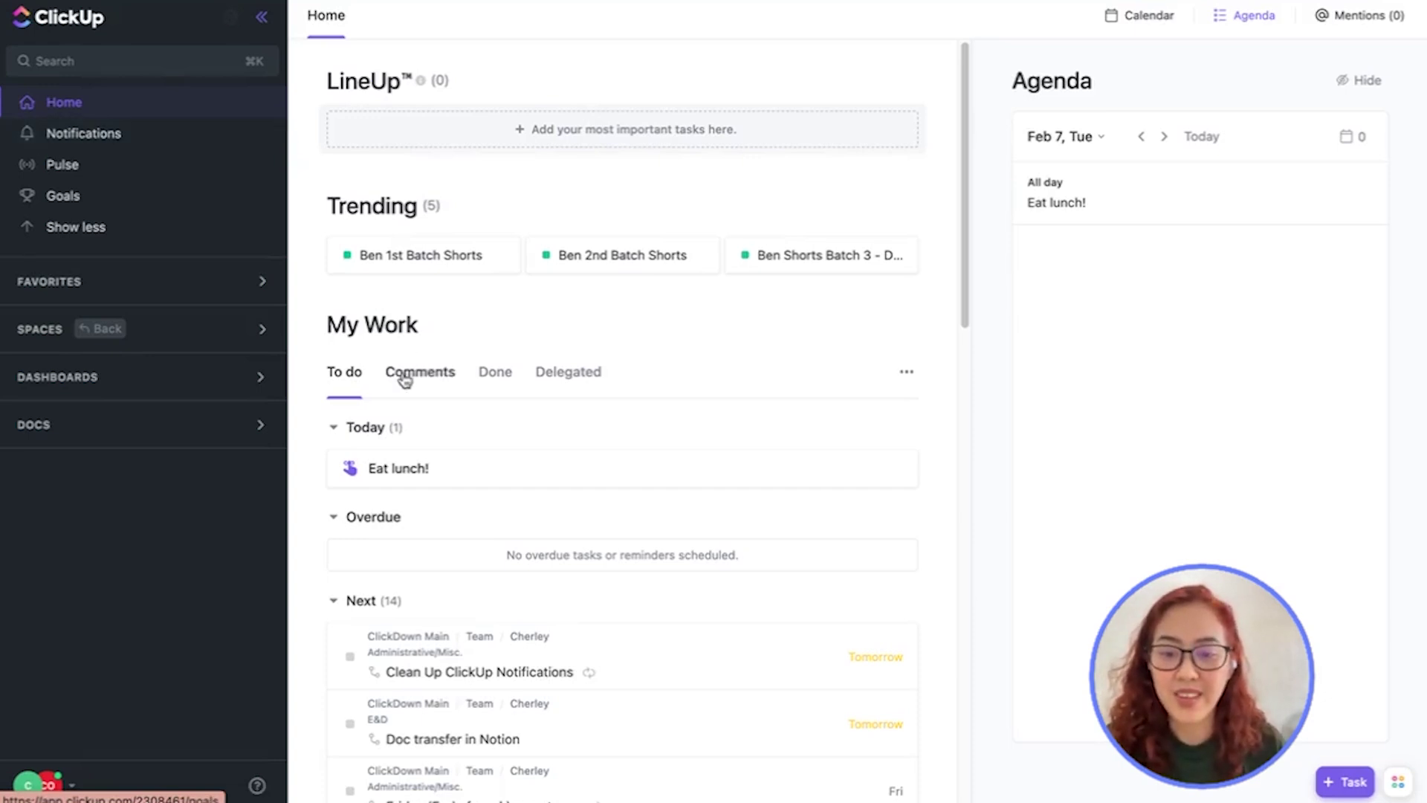
{"action": "mouse_move", "coordinate": [436, 436]}
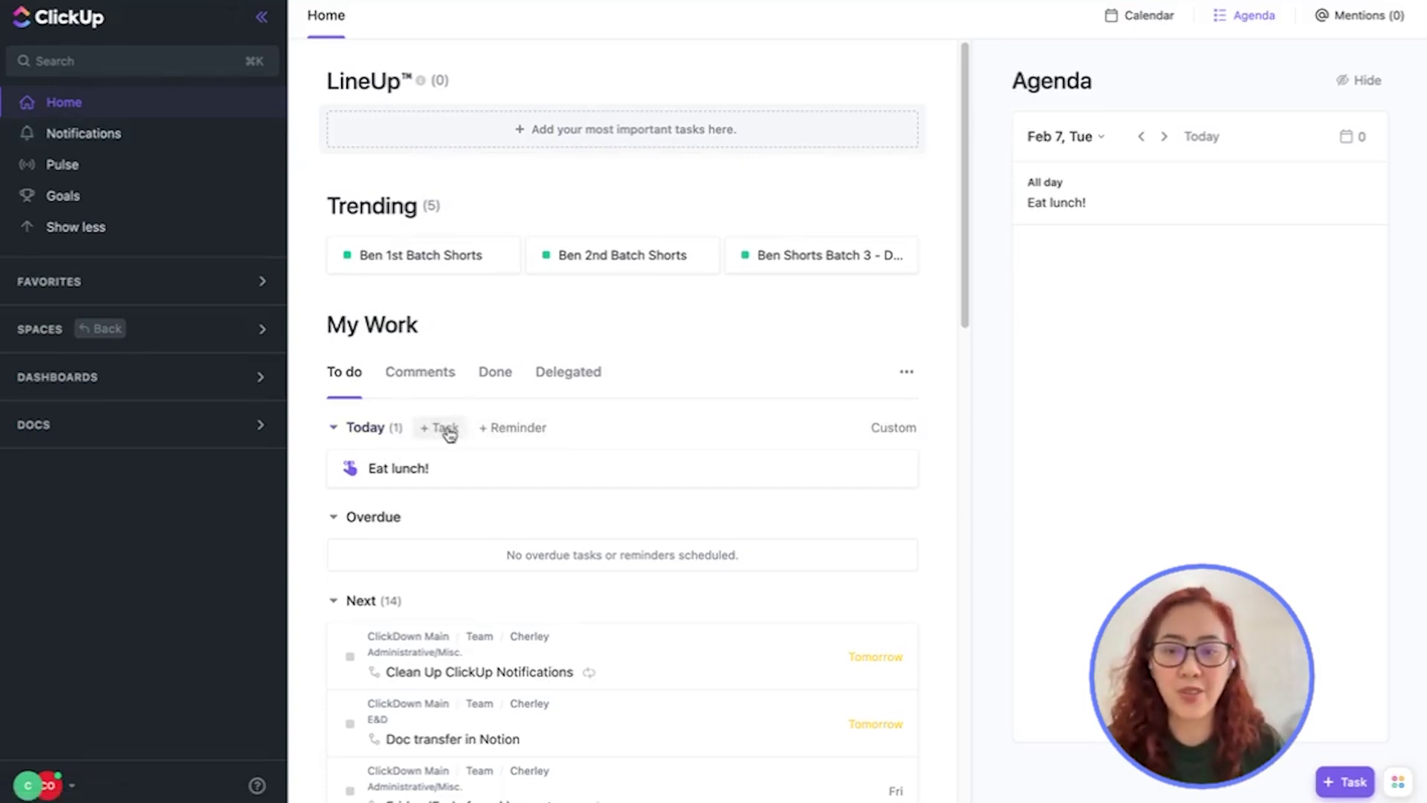
{"action": "left_click", "coordinate": [539, 441]}
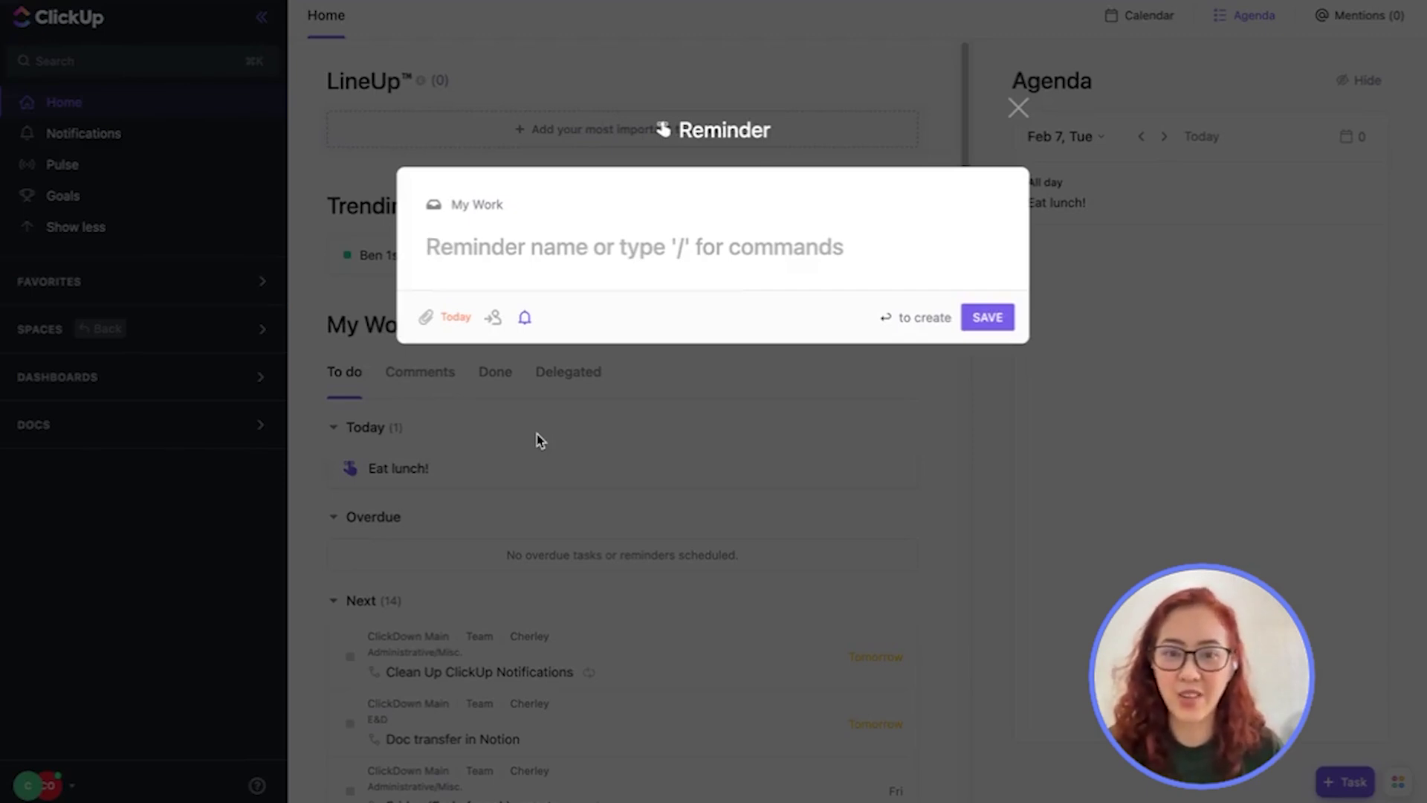
Step: Close the blank new-reminder form and expand the 'Eat lunch!' reminder row for editing
{"action": "left_click", "coordinate": [1018, 109]}
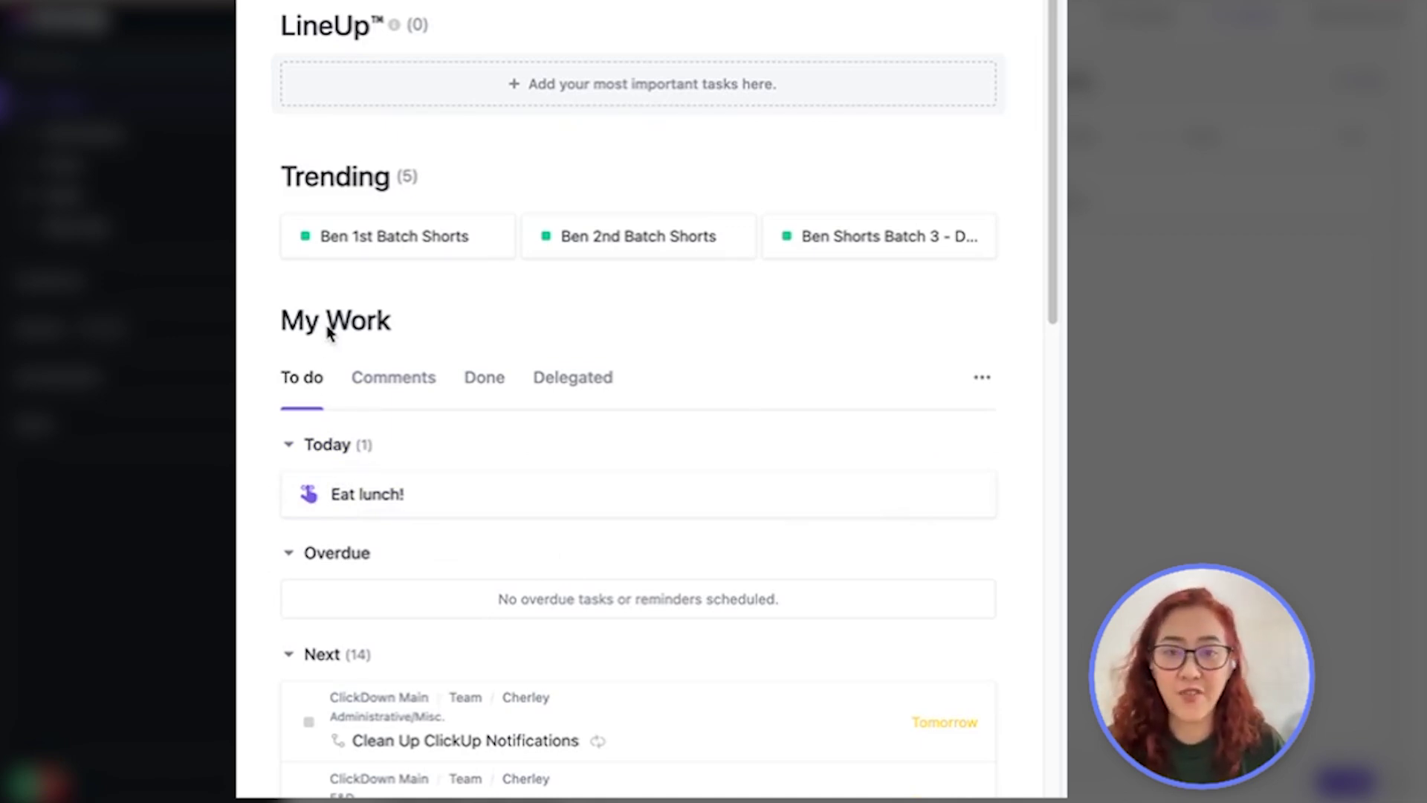
{"action": "mouse_move", "coordinate": [449, 486]}
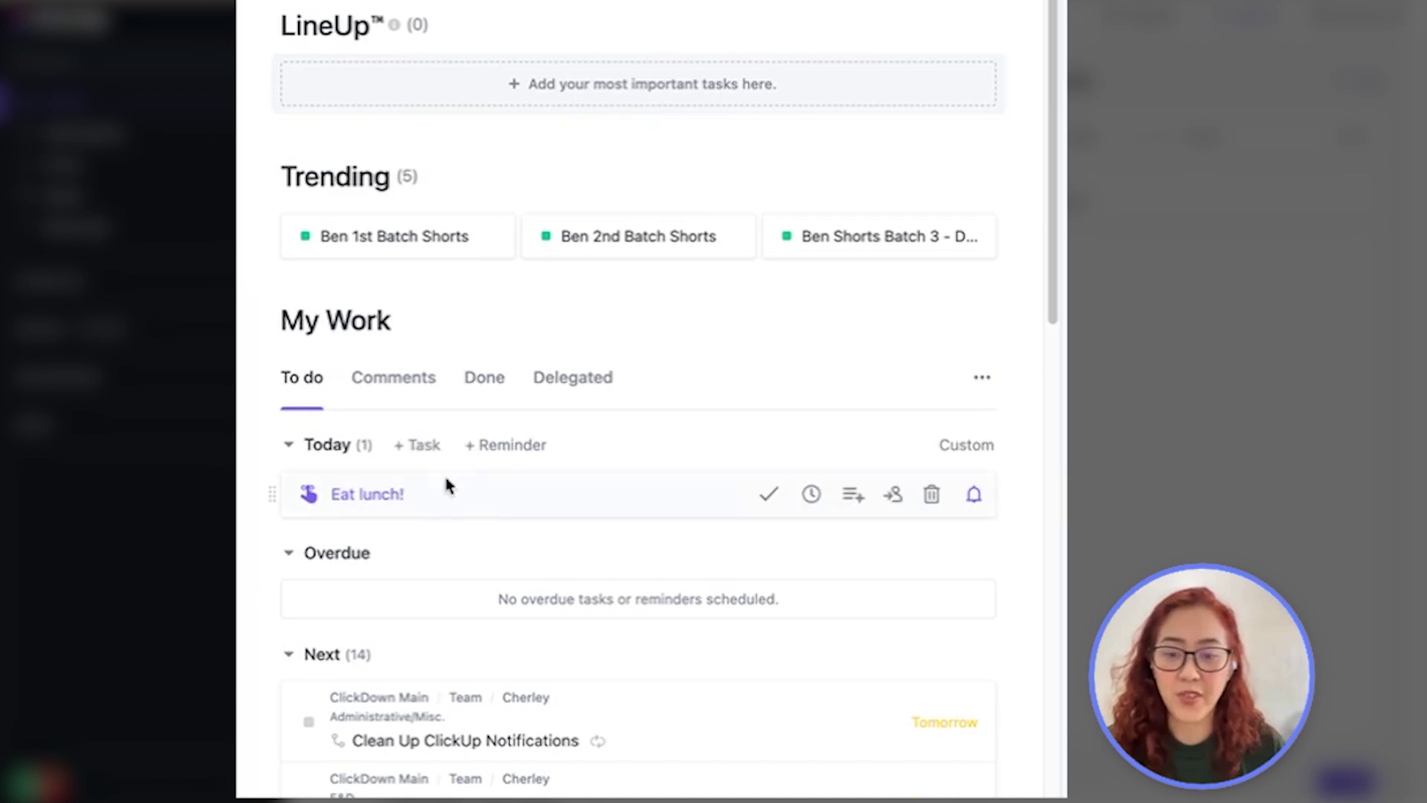
{"action": "left_click", "coordinate": [384, 495]}
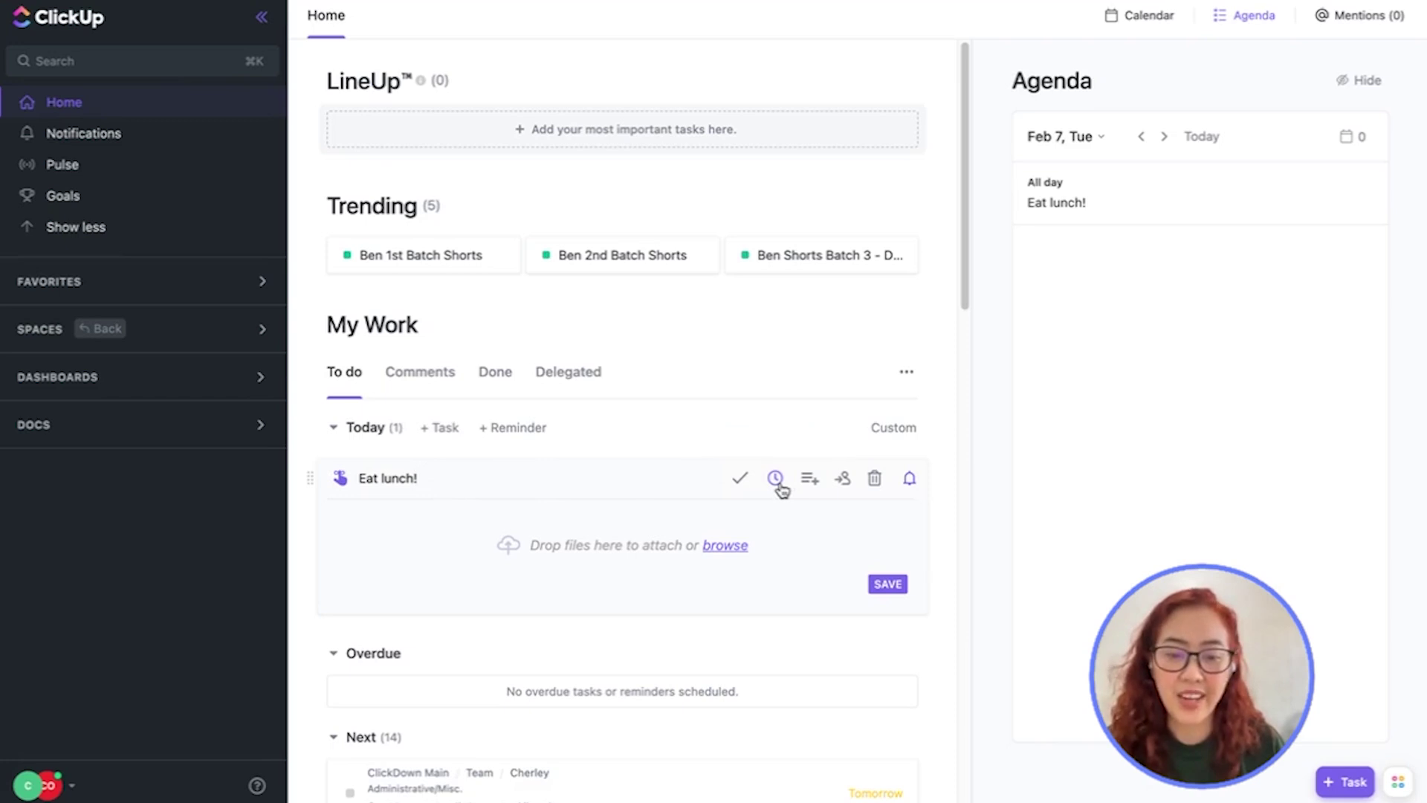
Step: Reschedule the 'Eat lunch!' reminder to tomorrow, Feb 8
{"action": "left_click", "coordinate": [781, 487]}
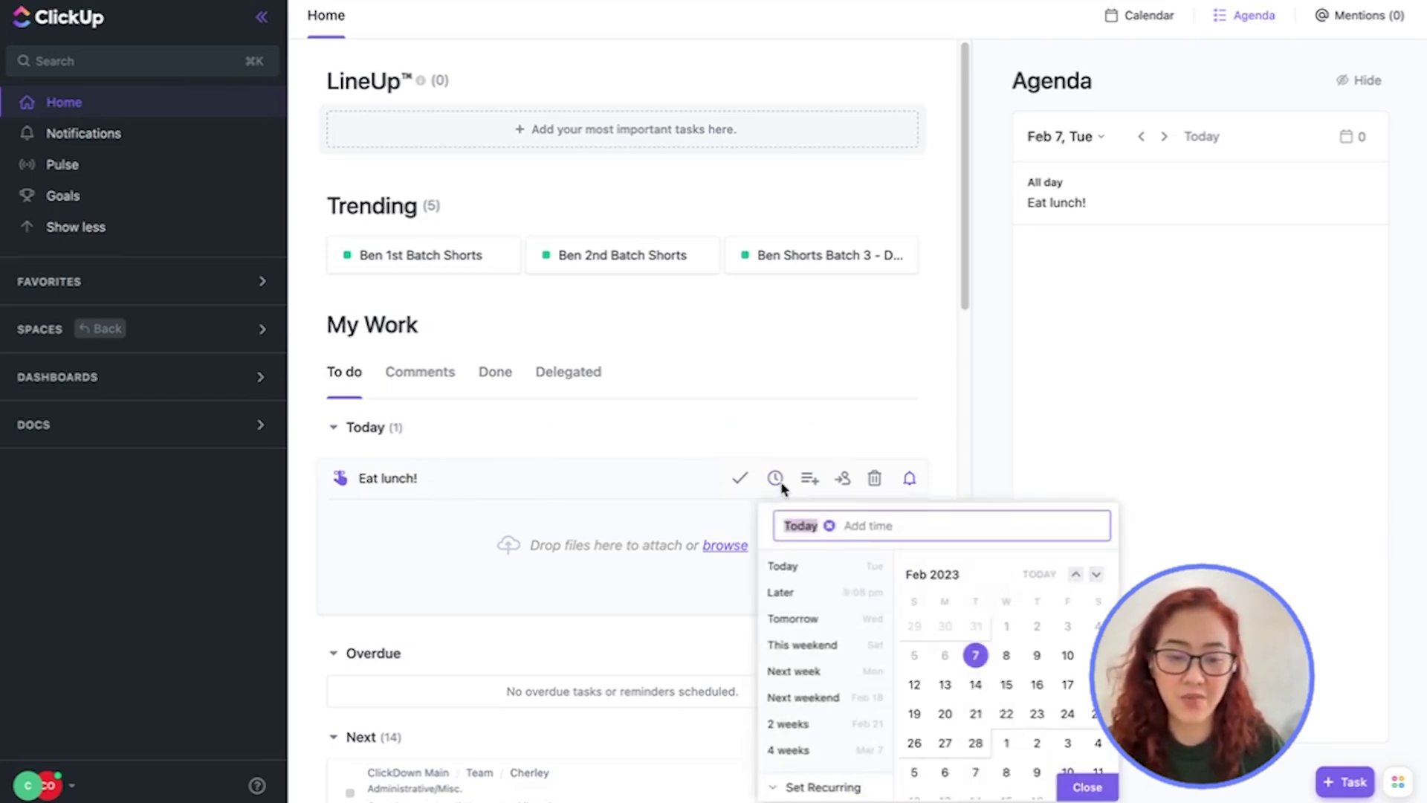
{"action": "left_click", "coordinate": [1006, 656]}
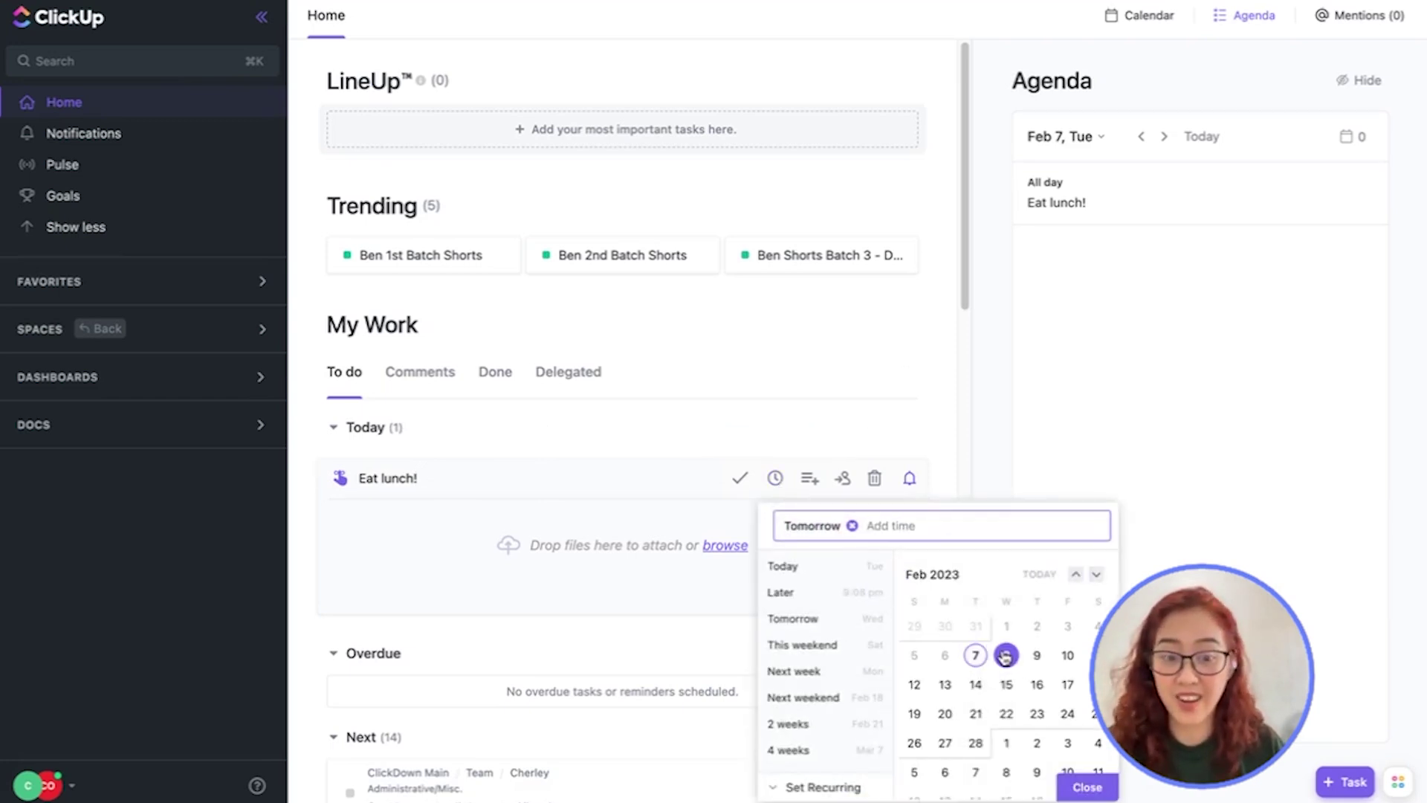
{"action": "left_click", "coordinate": [848, 435]}
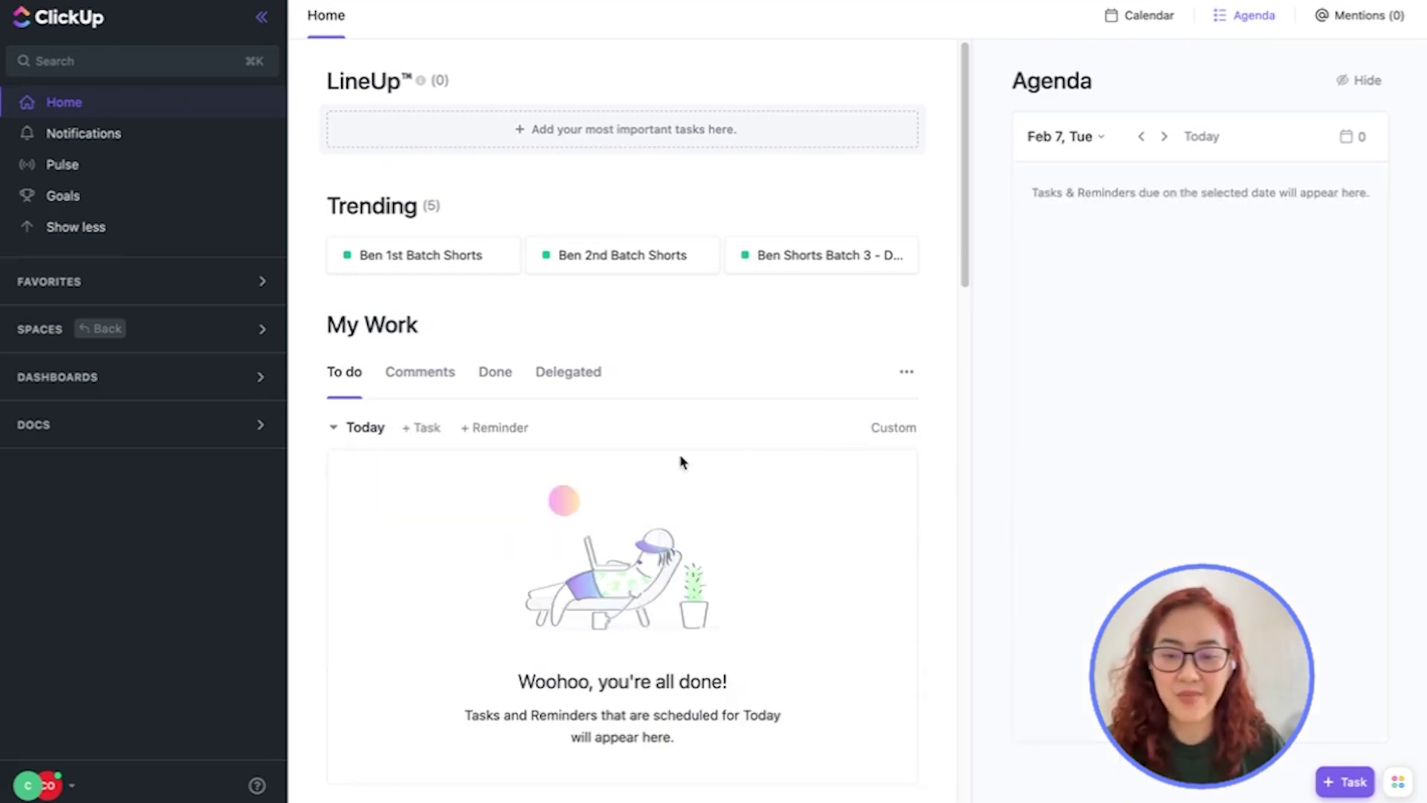
{"action": "scroll", "coordinate": [661, 463], "scroll_direction": "down", "scroll_amount": 1}
{"action": "scroll", "coordinate": [656, 463], "scroll_direction": "down", "scroll_amount": 5}
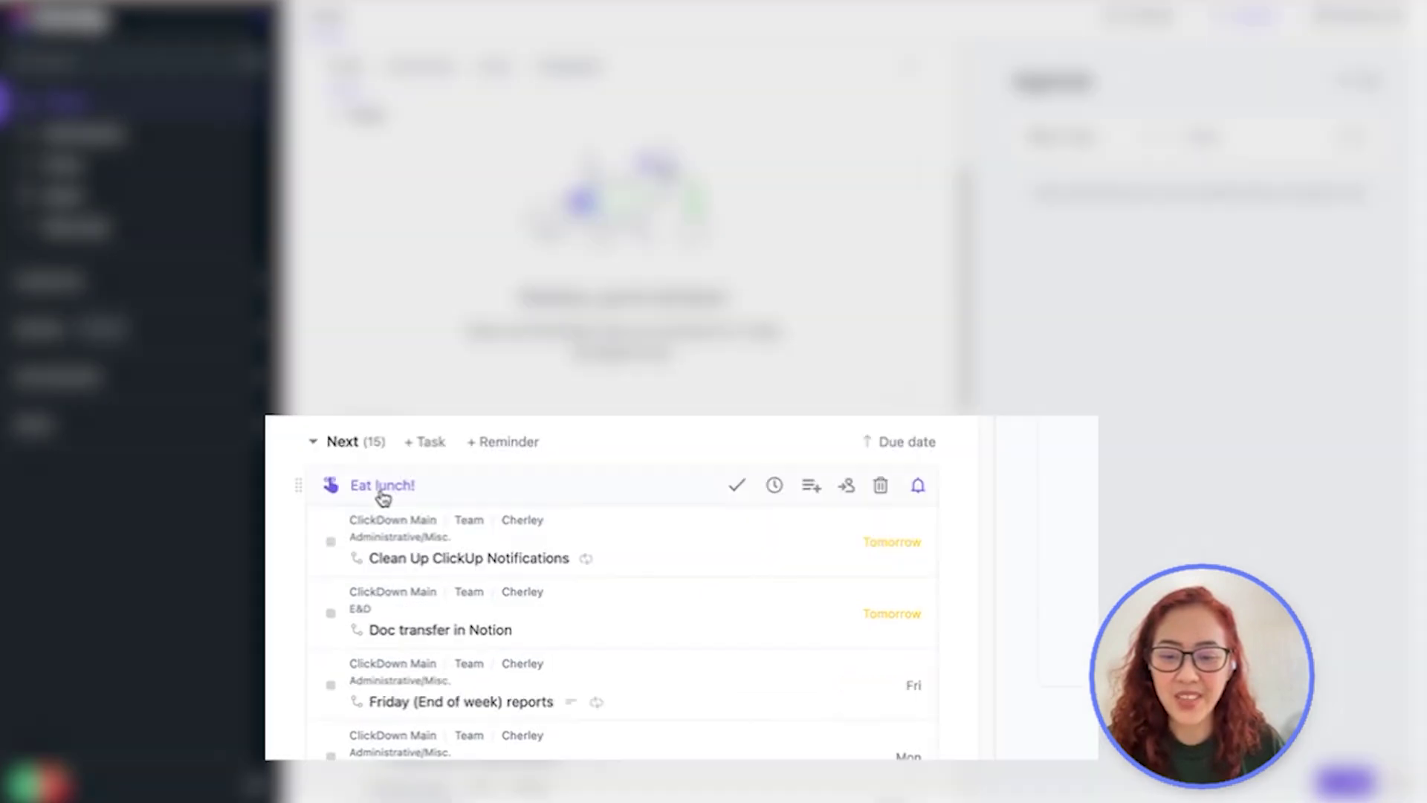
Step: Reopen 'Eat lunch!' and check its Notify me and Delegate options without changing them
{"action": "left_click", "coordinate": [404, 554]}
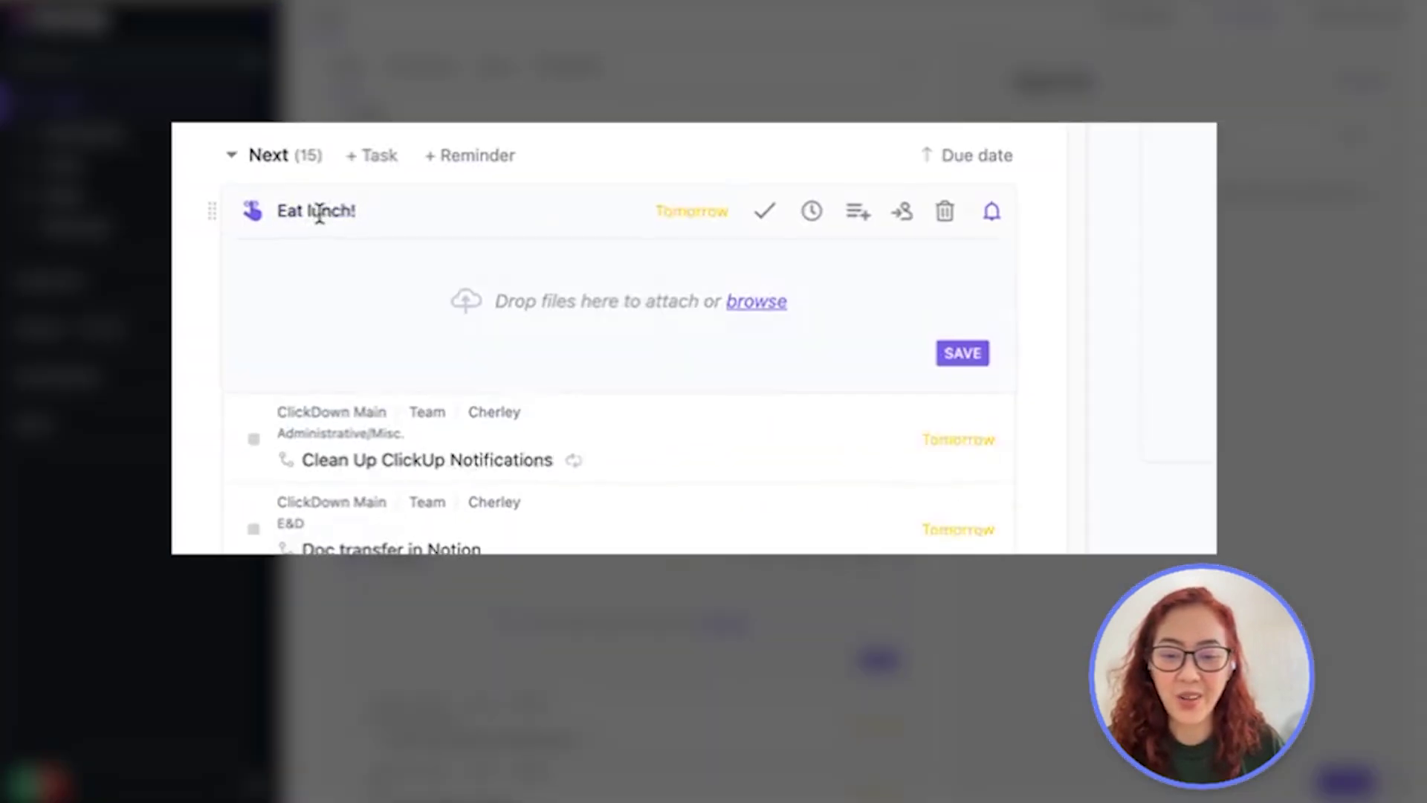
{"action": "left_click", "coordinate": [1003, 224]}
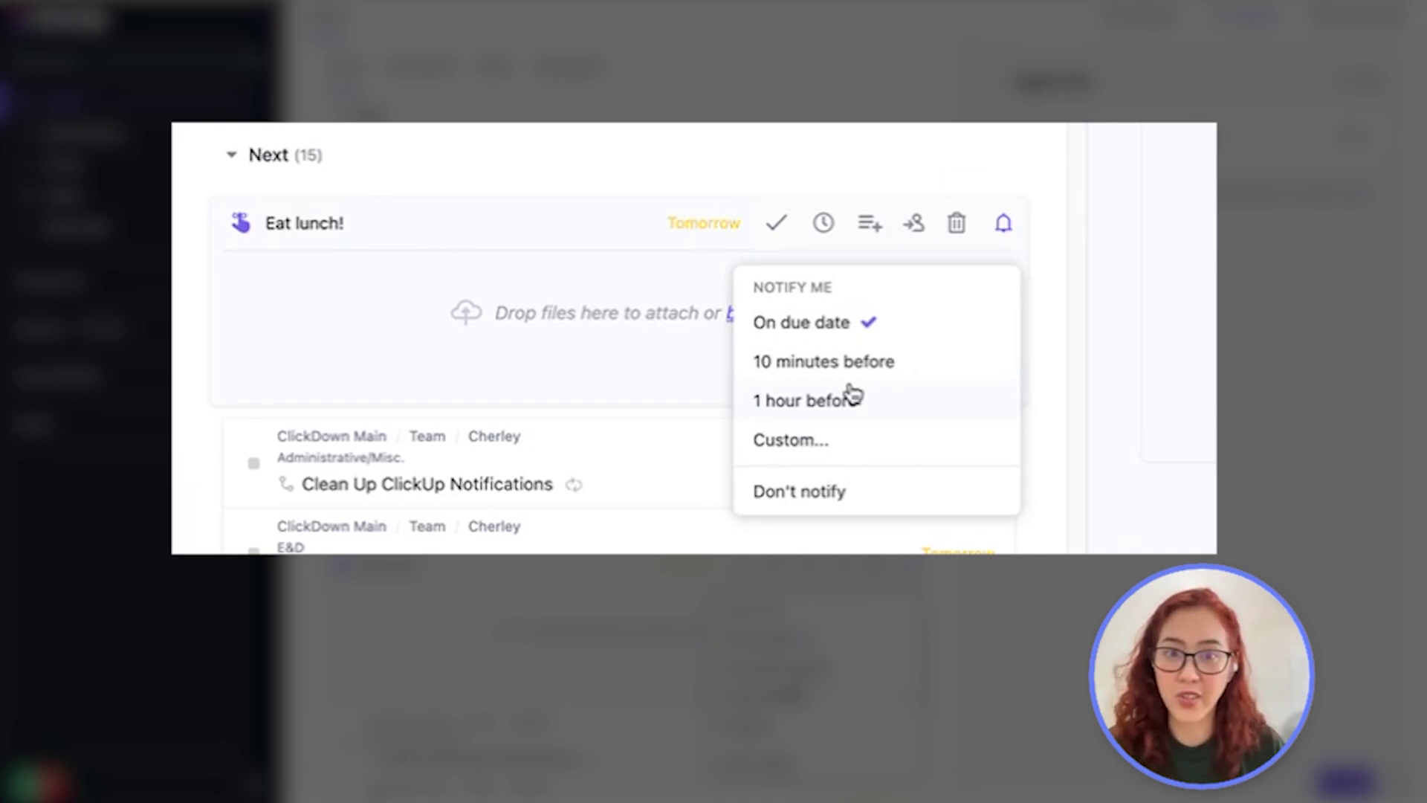
{"action": "left_click", "coordinate": [928, 197]}
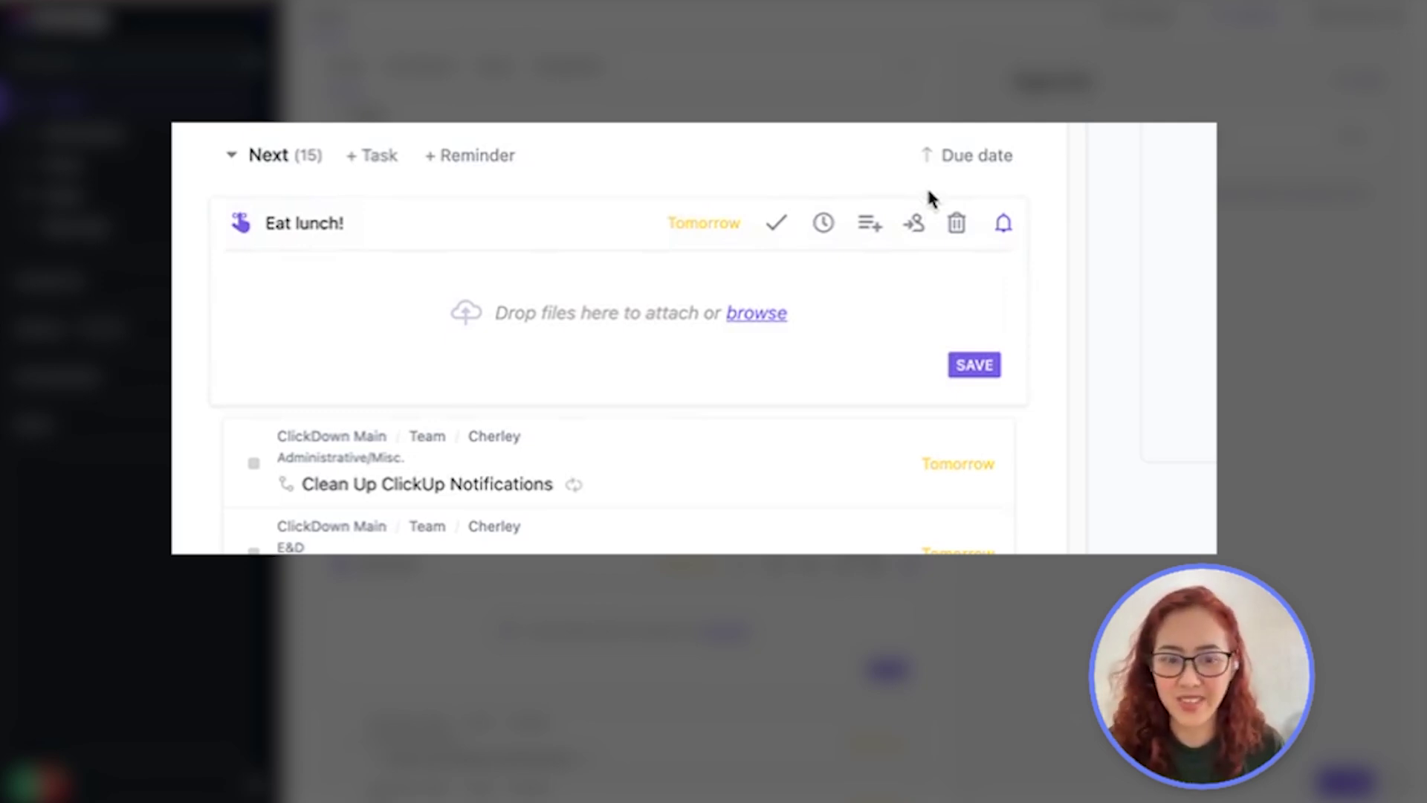
{"action": "left_click", "coordinate": [913, 235]}
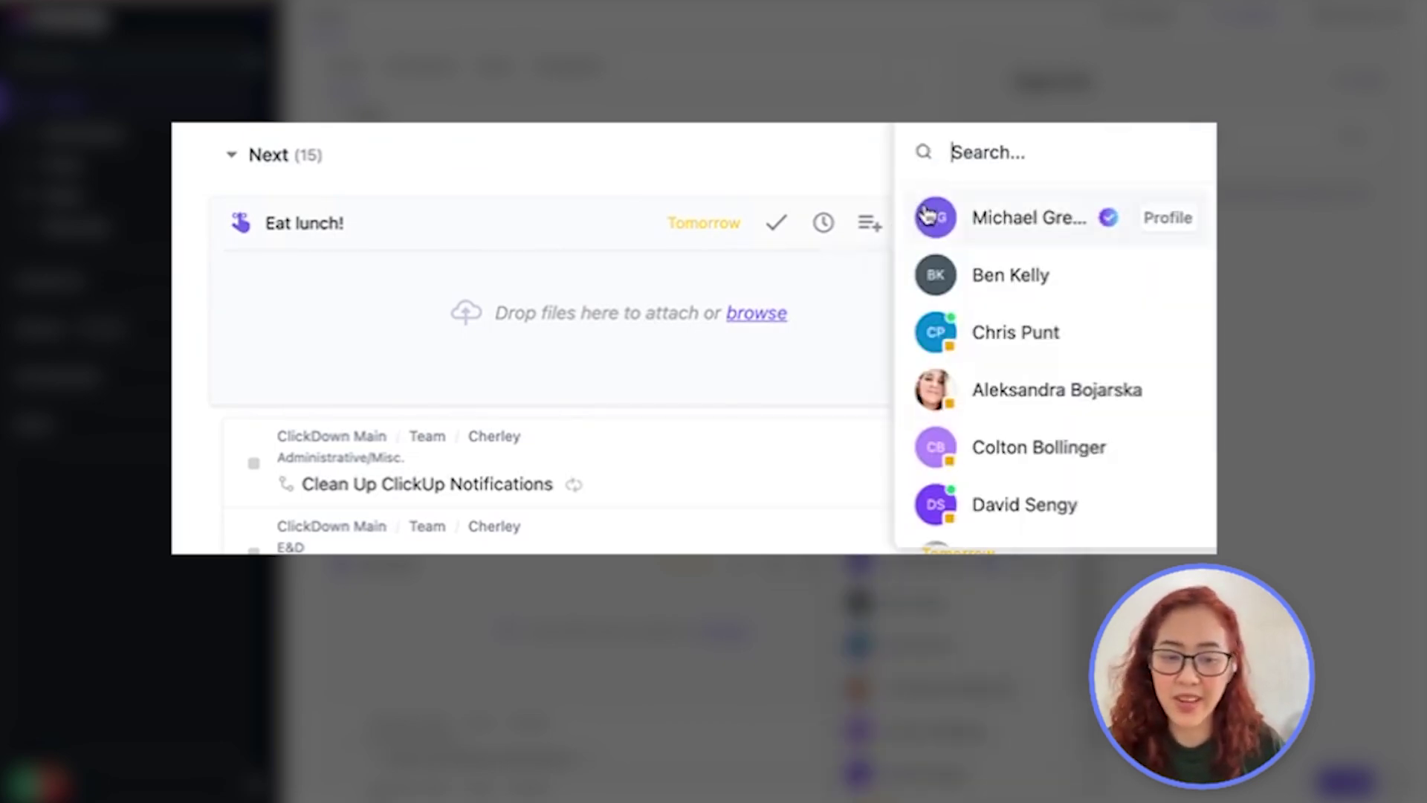
{"action": "left_click", "coordinate": [818, 296]}
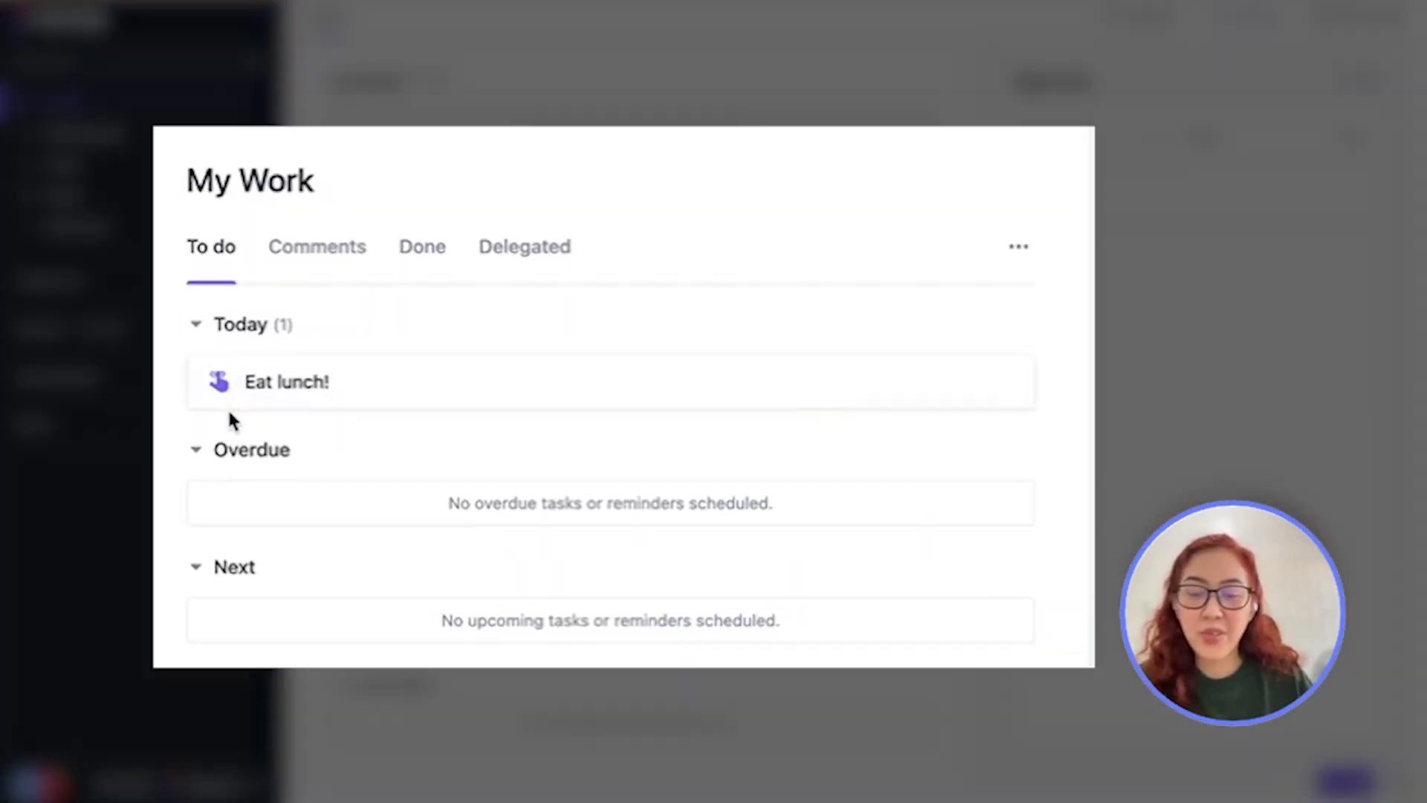
{"action": "mouse_move", "coordinate": [224, 408]}
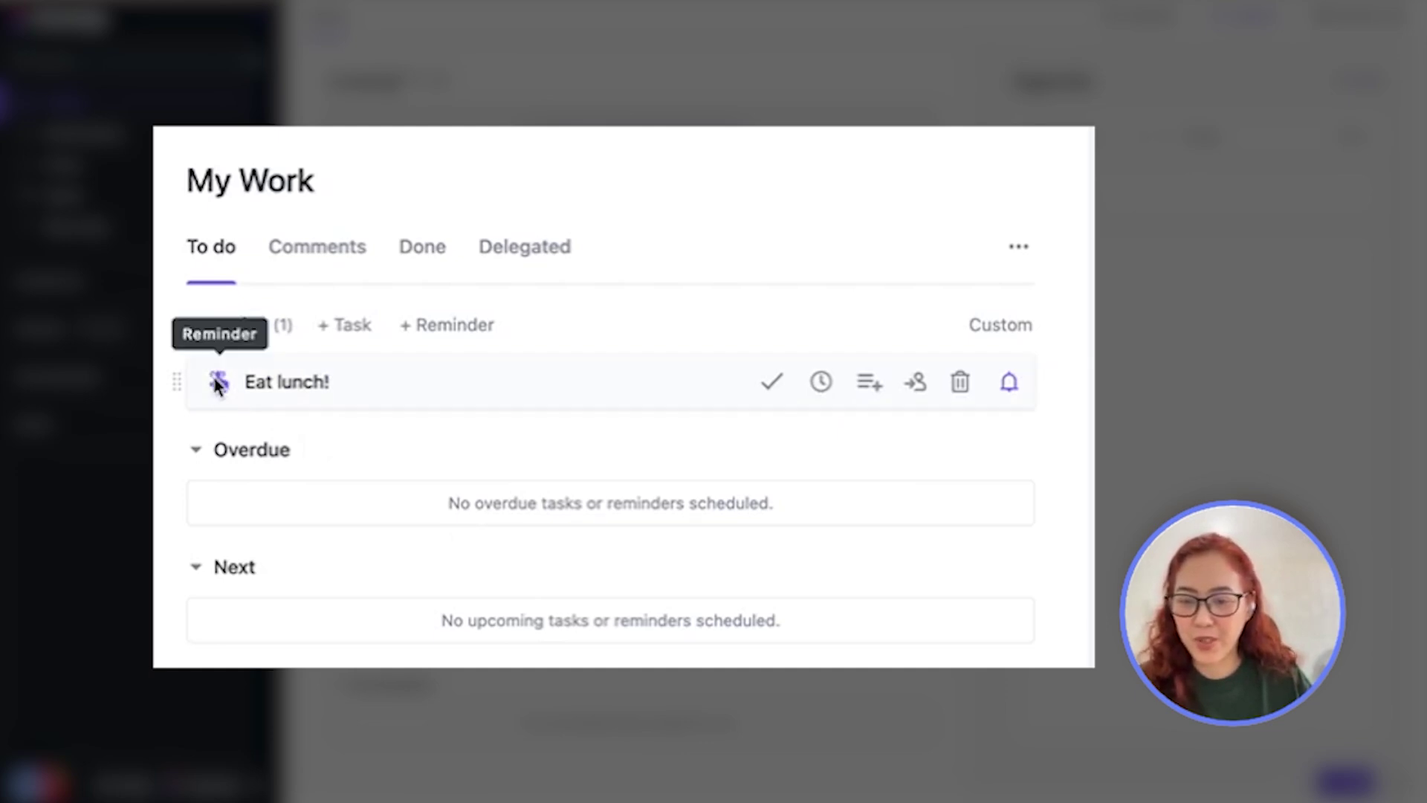
Step: Create a task 'Test' filed in Your Business Hub › Business Management › Business Hub
{"action": "left_click", "coordinate": [344, 325]}
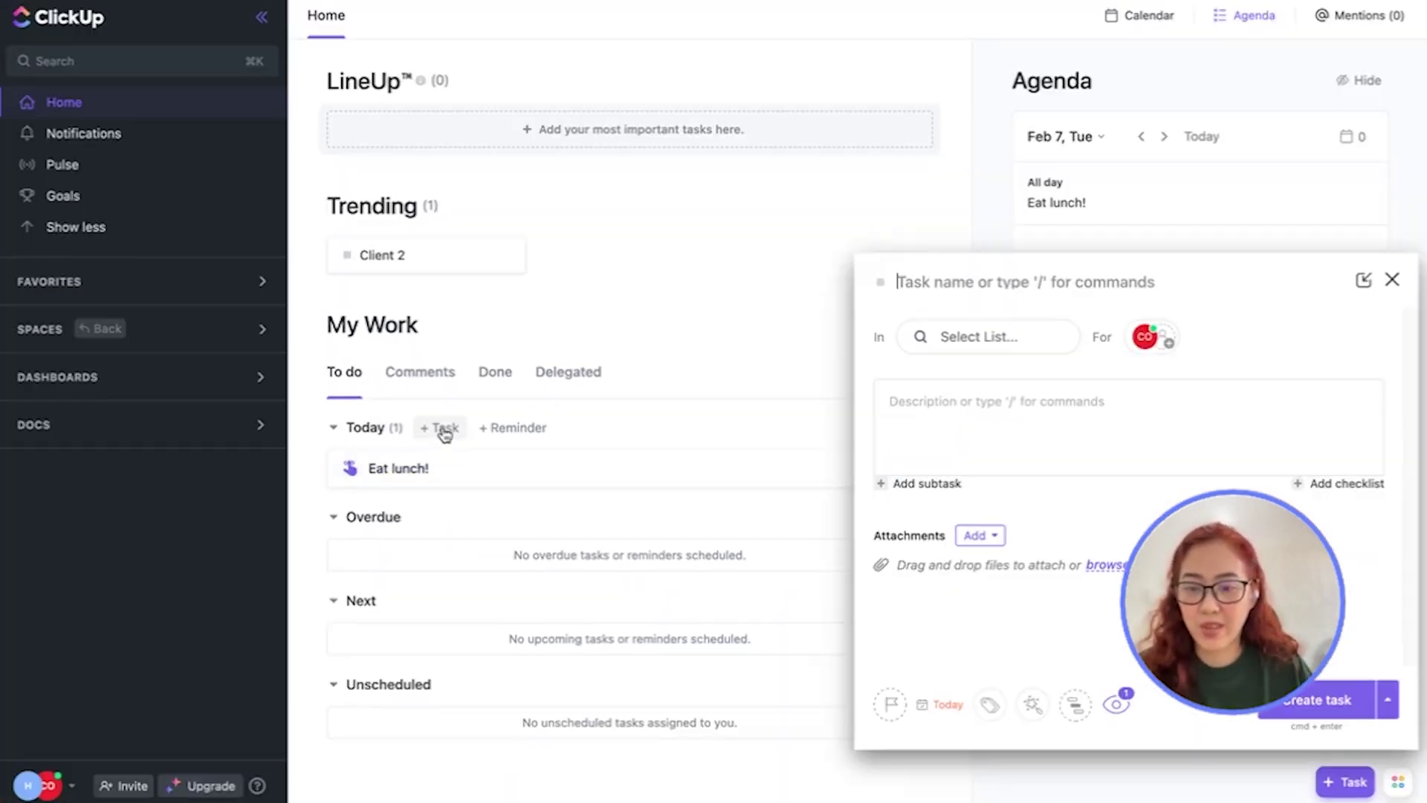
{"action": "type", "text": "Test"}
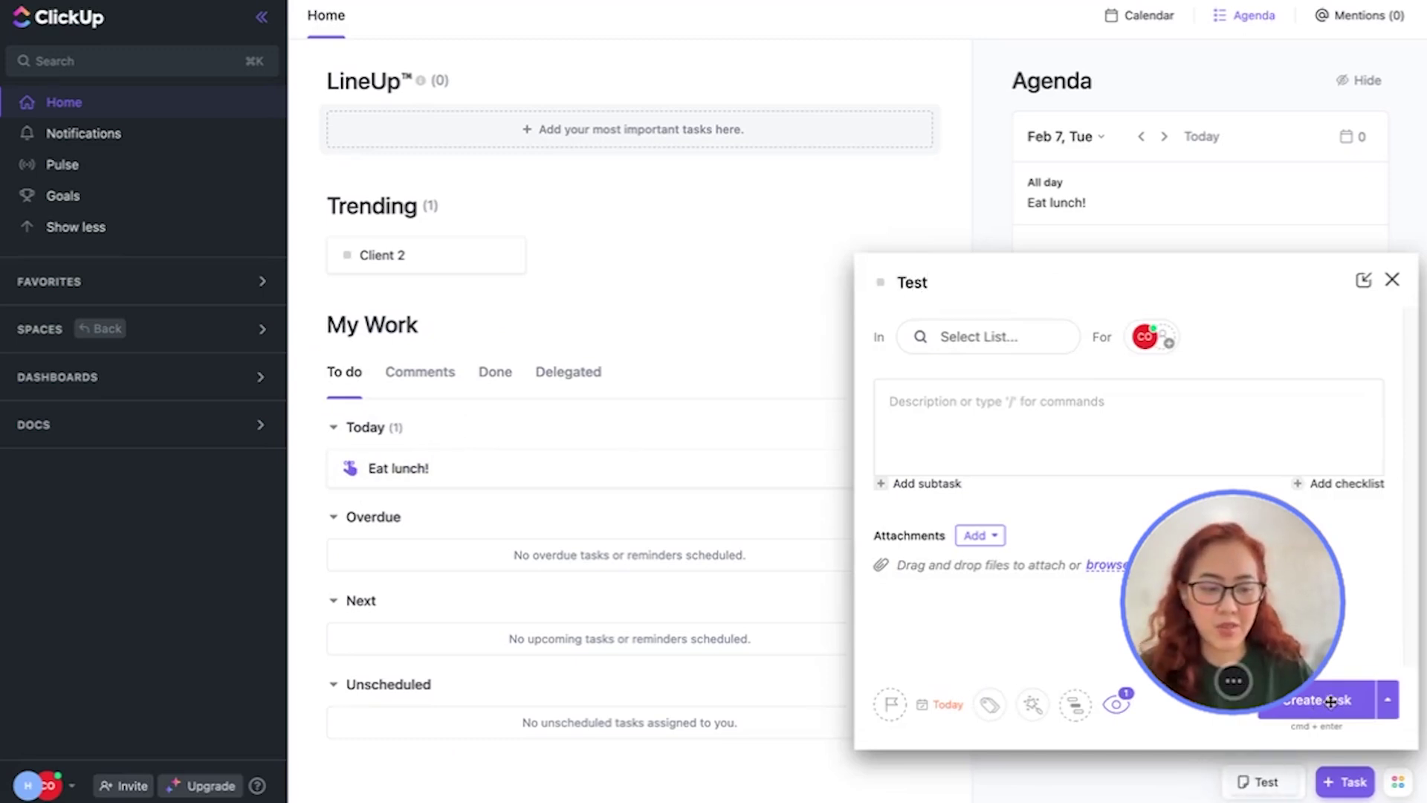
{"action": "left_click", "coordinate": [1024, 356]}
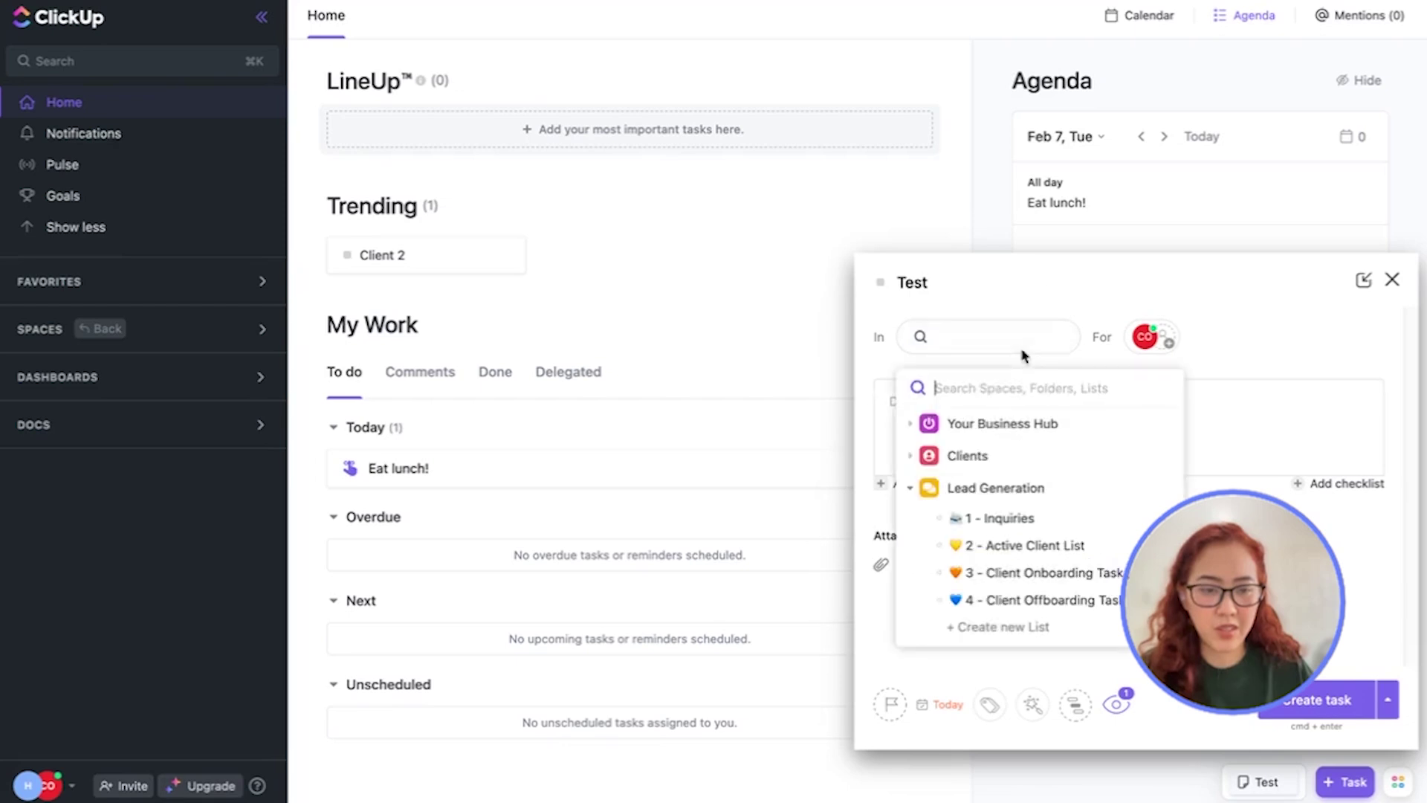
{"action": "left_click", "coordinate": [996, 421]}
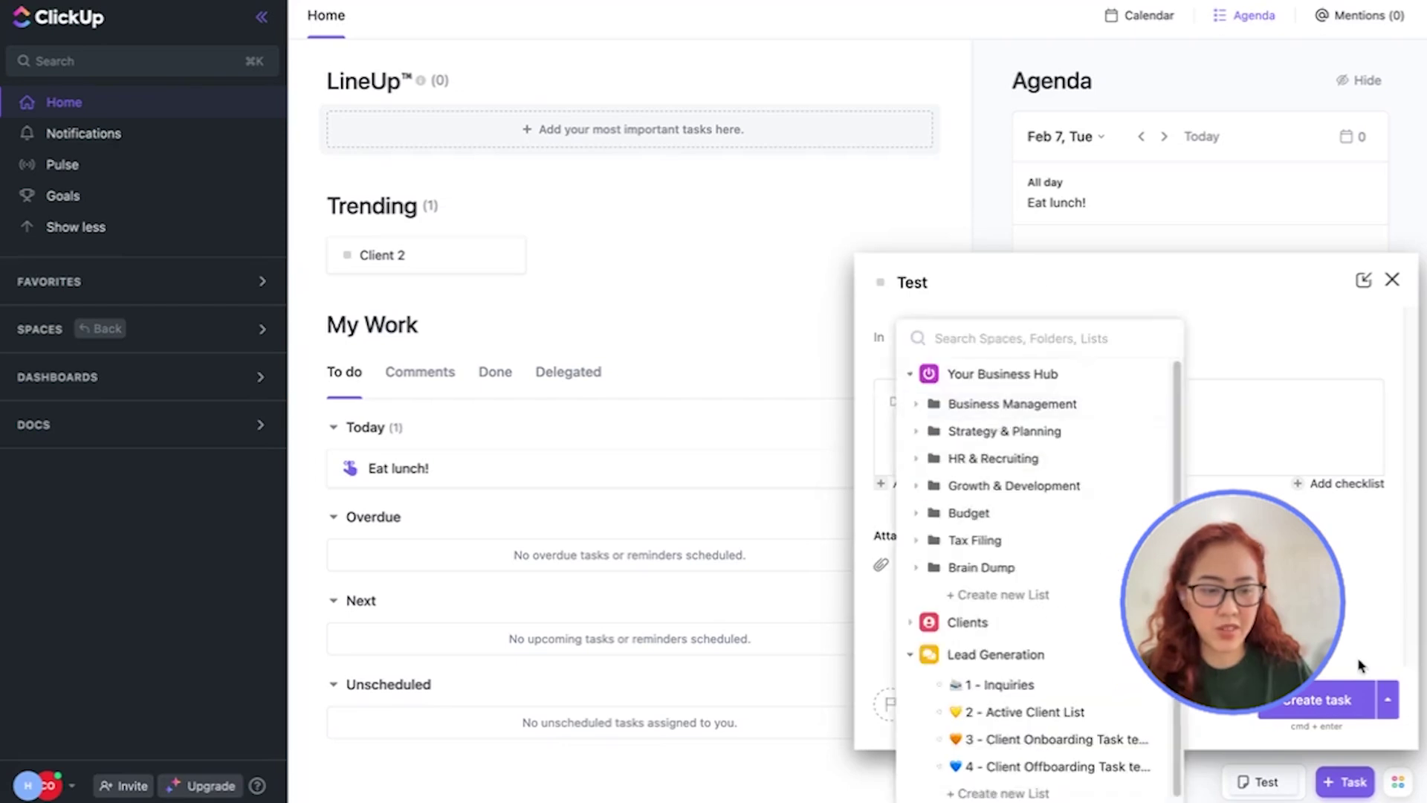
{"action": "left_click", "coordinate": [1003, 405]}
{"action": "left_click", "coordinate": [977, 430]}
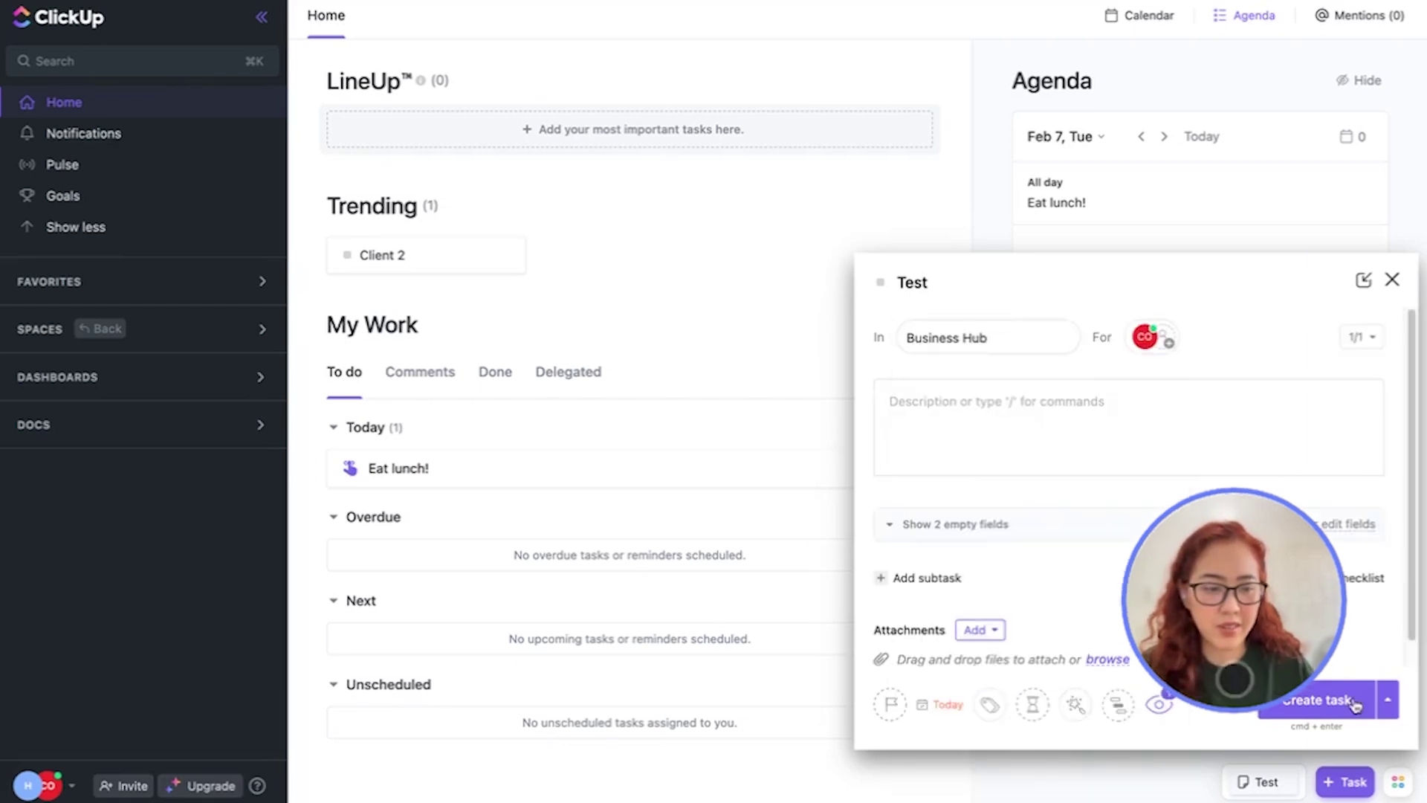
{"action": "left_click", "coordinate": [1353, 704]}
{"action": "scroll", "coordinate": [516, 523], "scroll_direction": "down", "scroll_amount": 1}
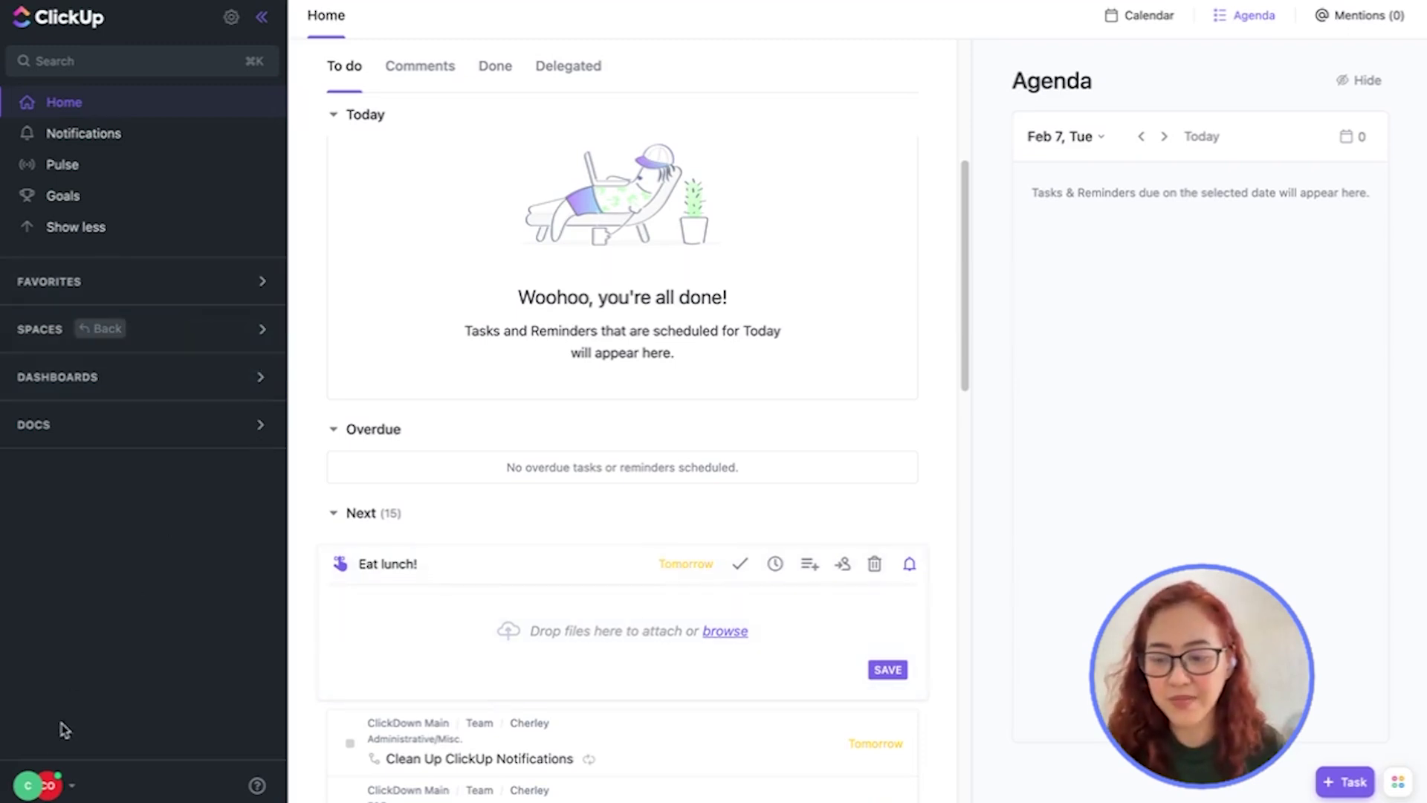
Step: Switch back to the original workspace from the avatar menu and go to Home
{"action": "left_click", "coordinate": [30, 784]}
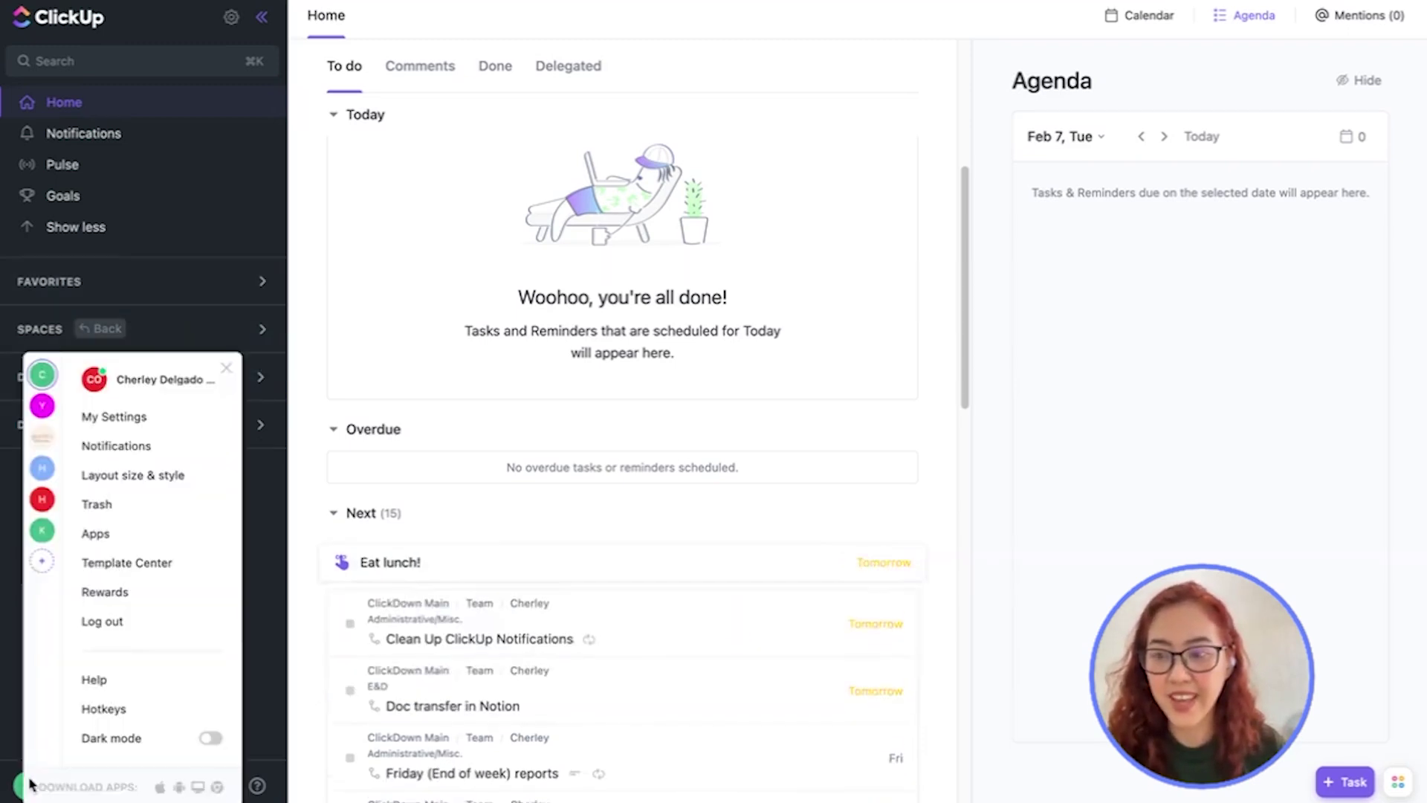
{"action": "left_click", "coordinate": [43, 469]}
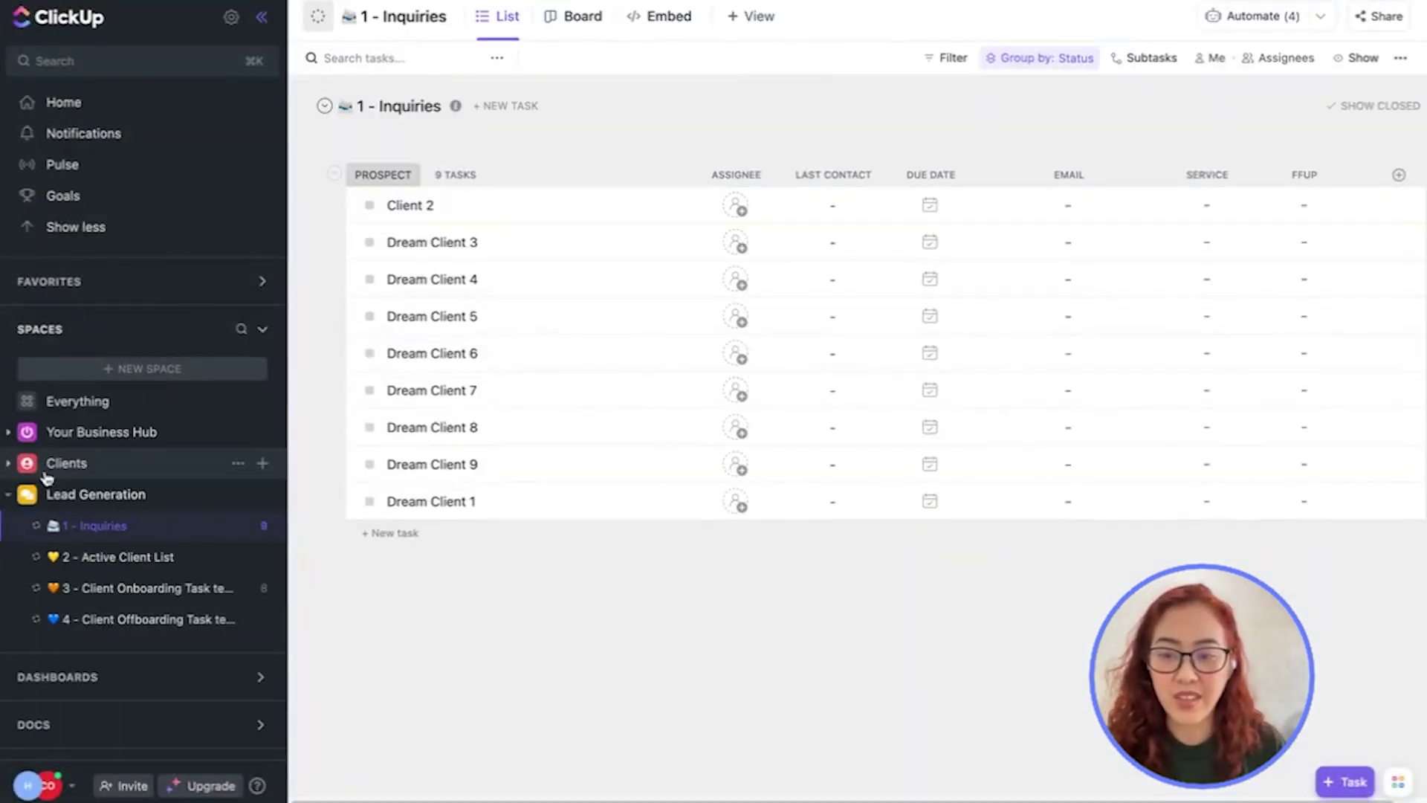
{"action": "left_click", "coordinate": [137, 104]}
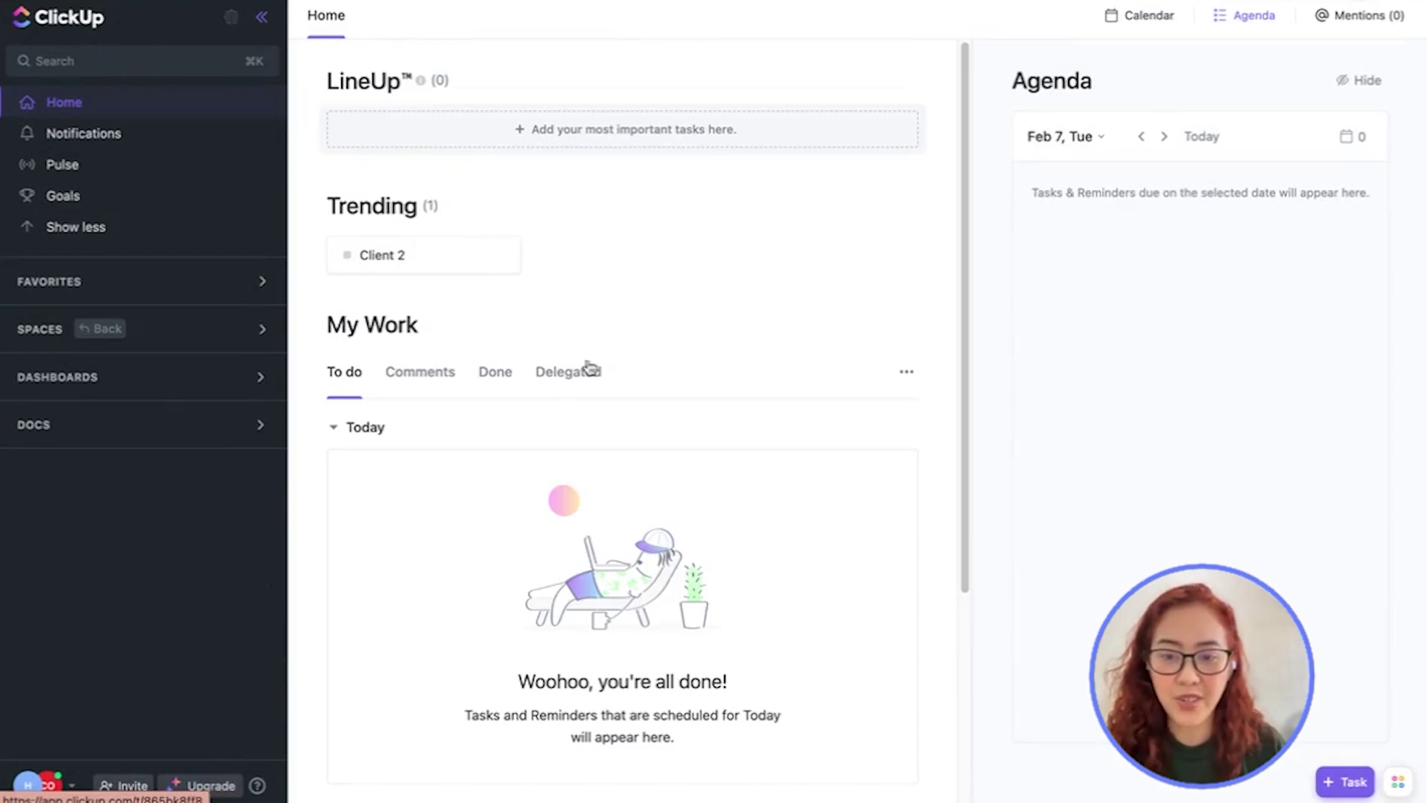
{"action": "scroll", "coordinate": [591, 368], "scroll_direction": "down", "scroll_amount": 4}
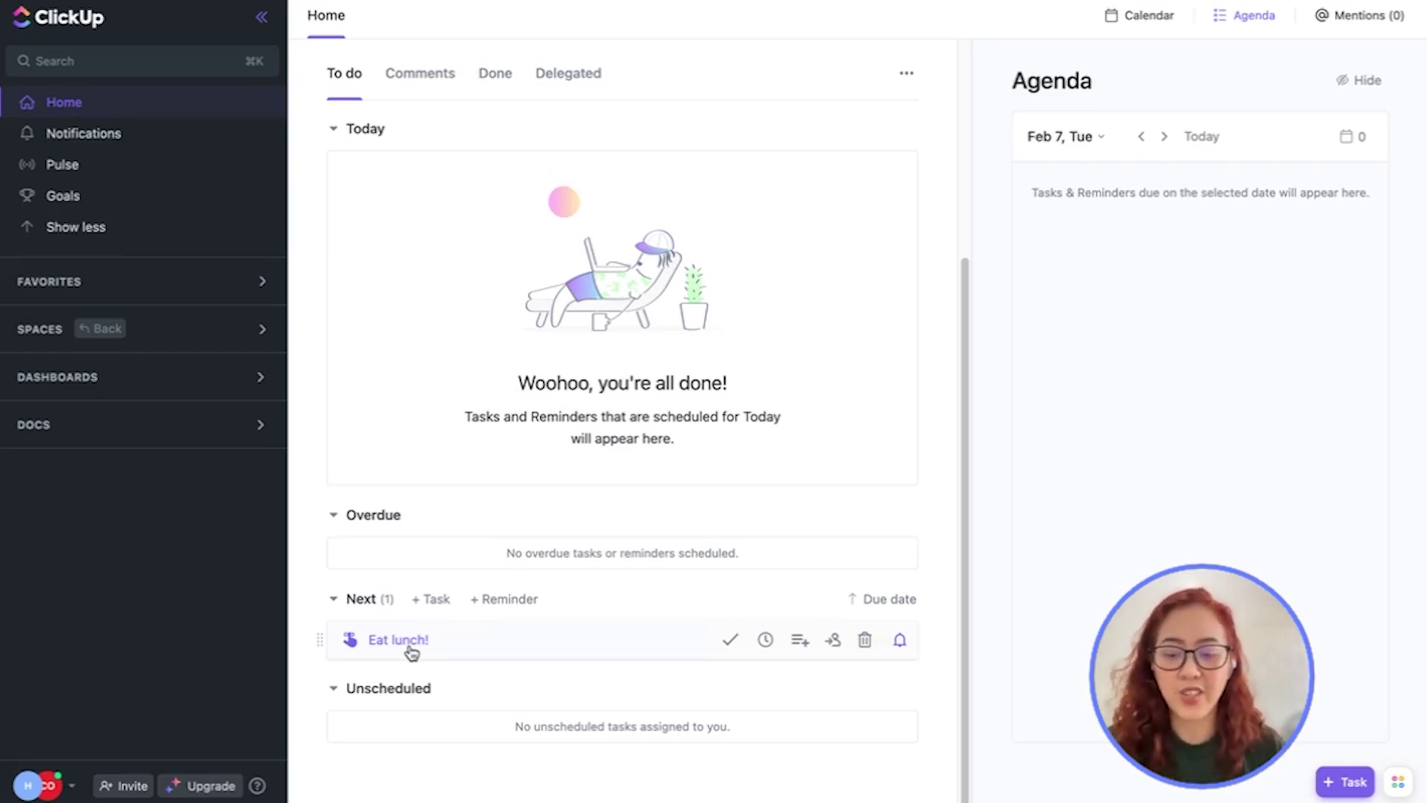
Step: Add a 'Create meeting notes' reminder for today with the R shortcut
{"action": "key", "text": "r"}
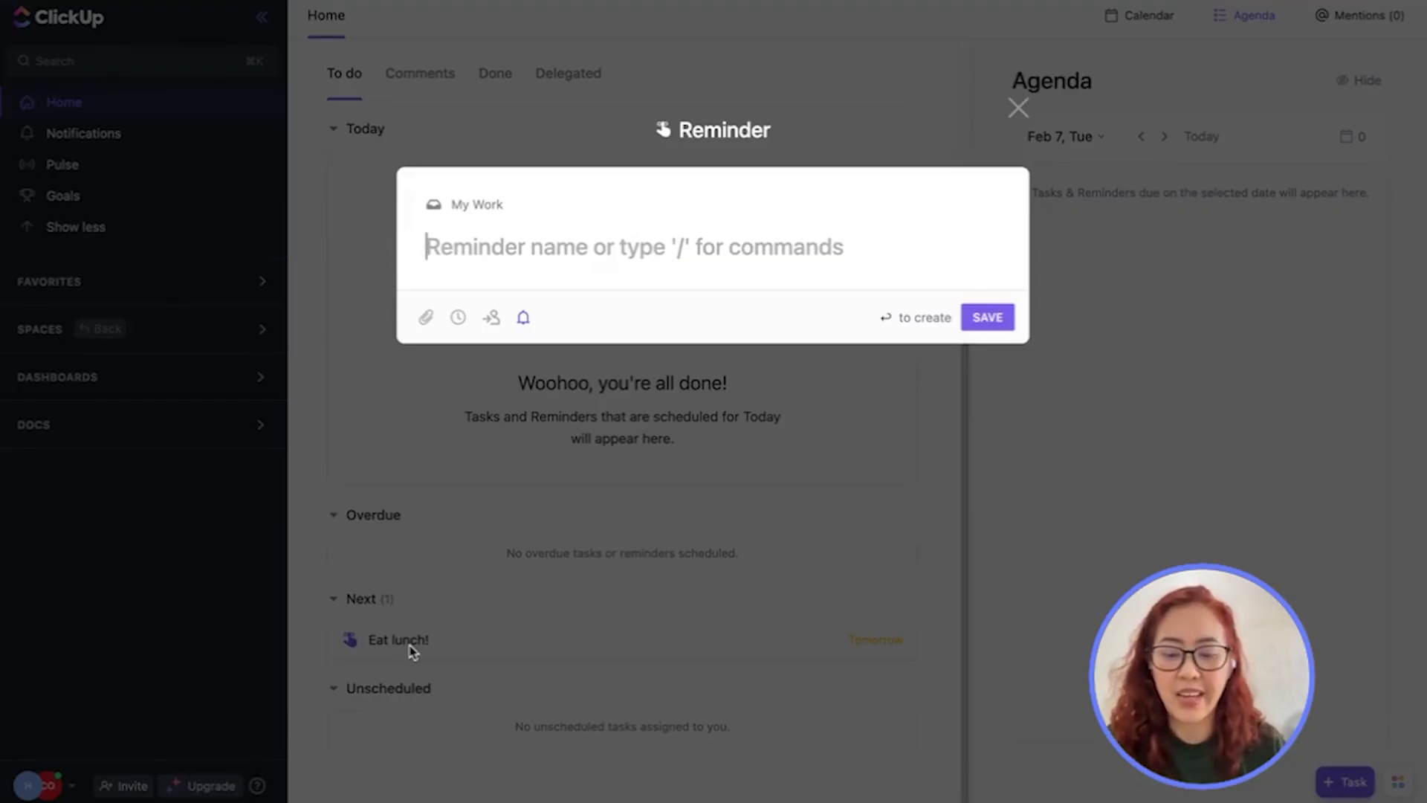
{"action": "type", "text": "Create "}
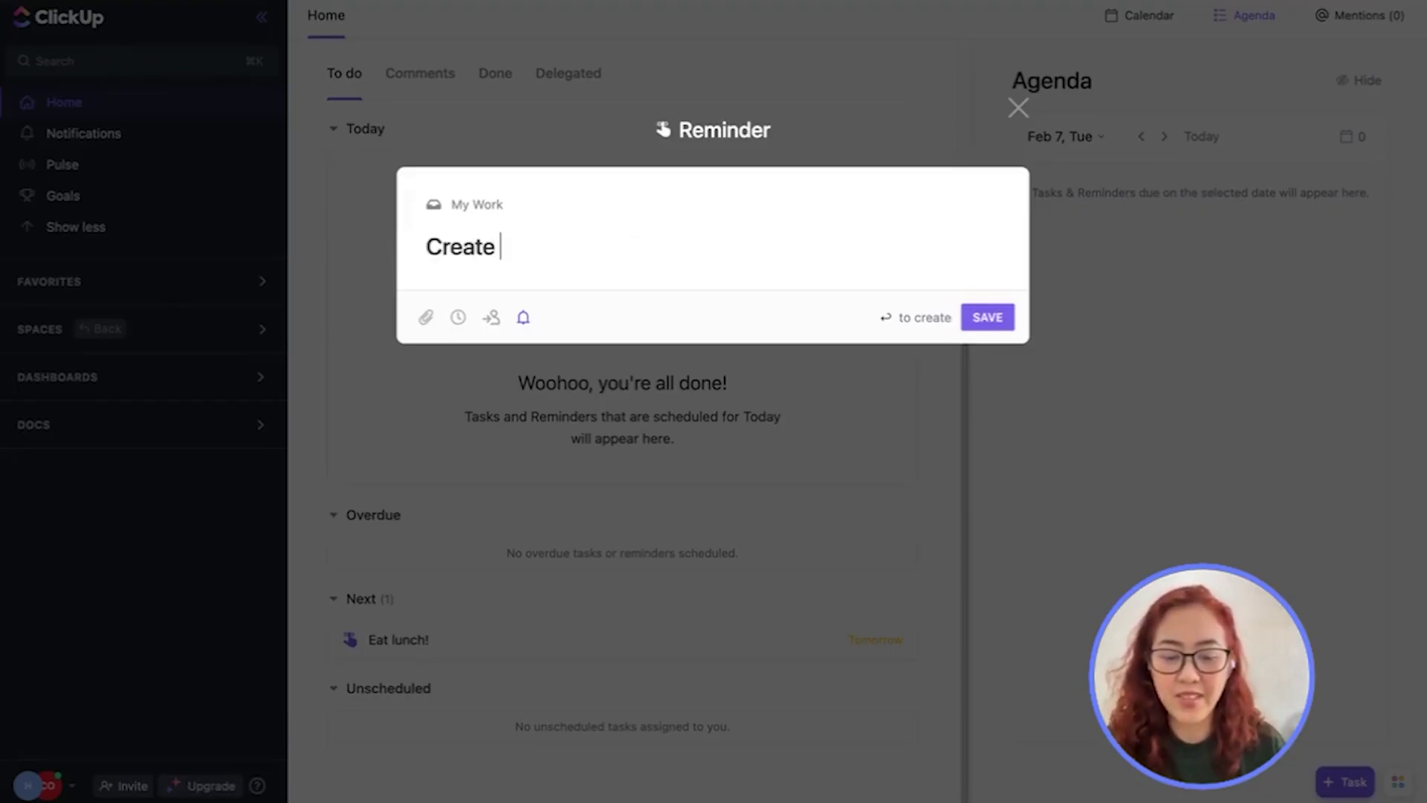
{"action": "type", "text": "meeting notes"}
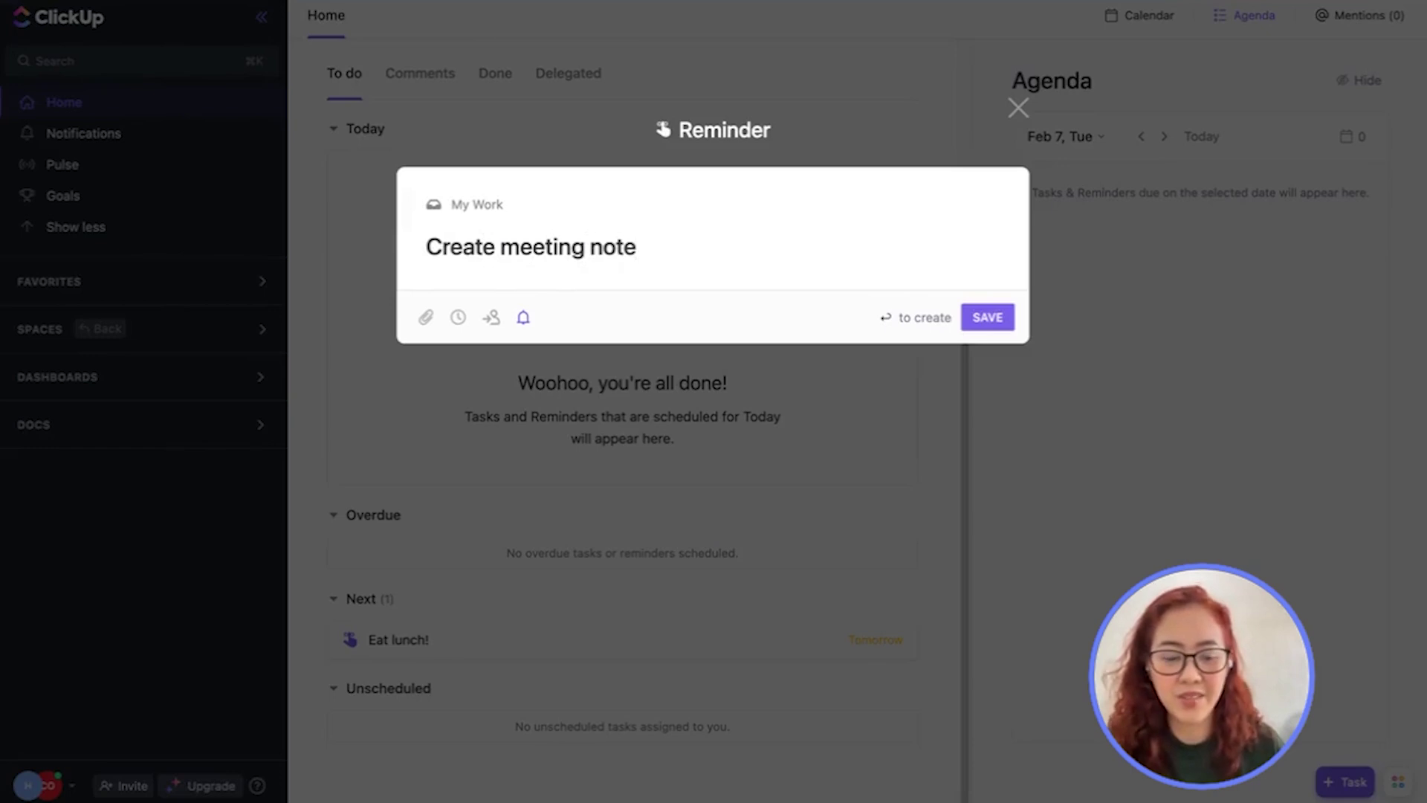
{"action": "key", "text": "Return"}
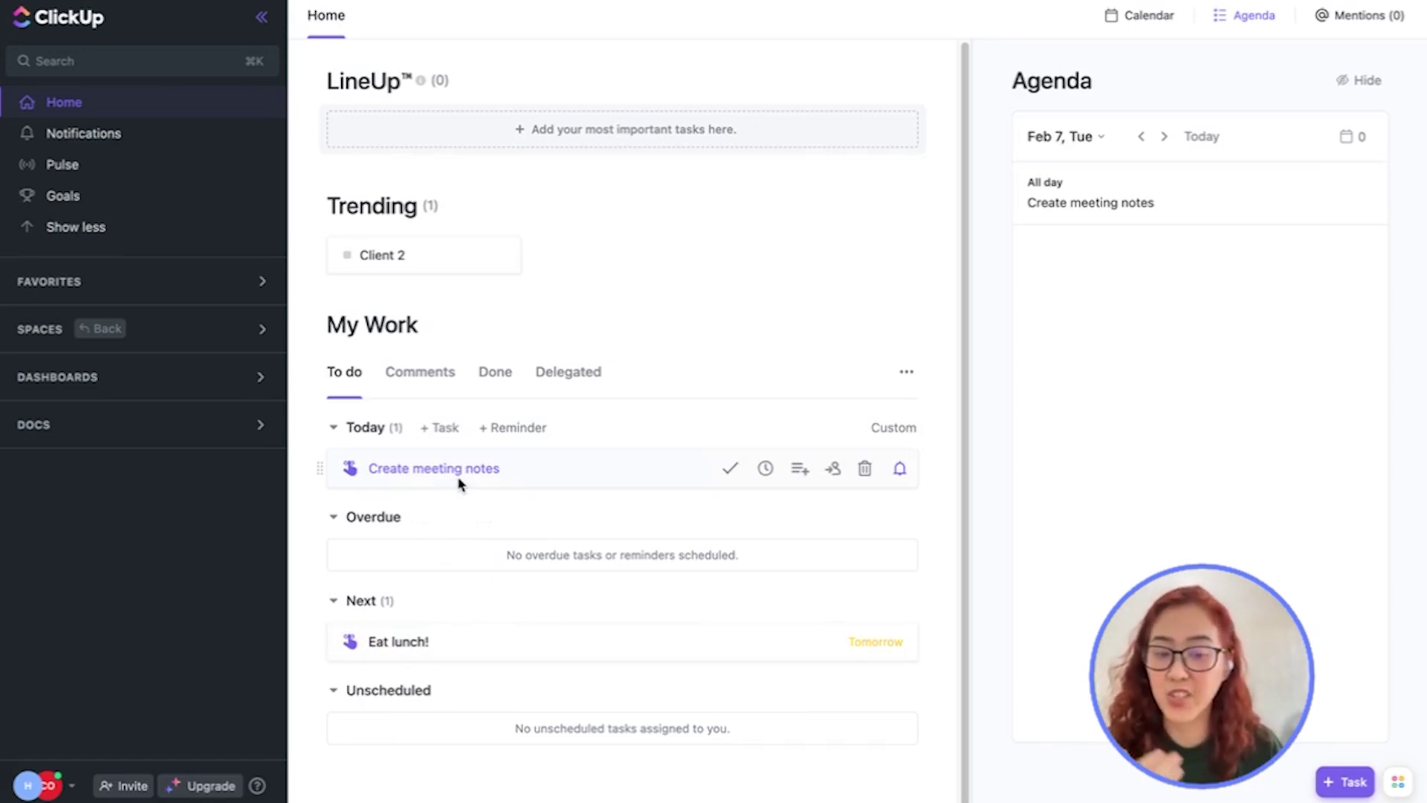
Step: Convert 'Create meeting notes' into a task in the Lead Generation › 1 - Inquiries list
{"action": "left_click", "coordinate": [797, 471]}
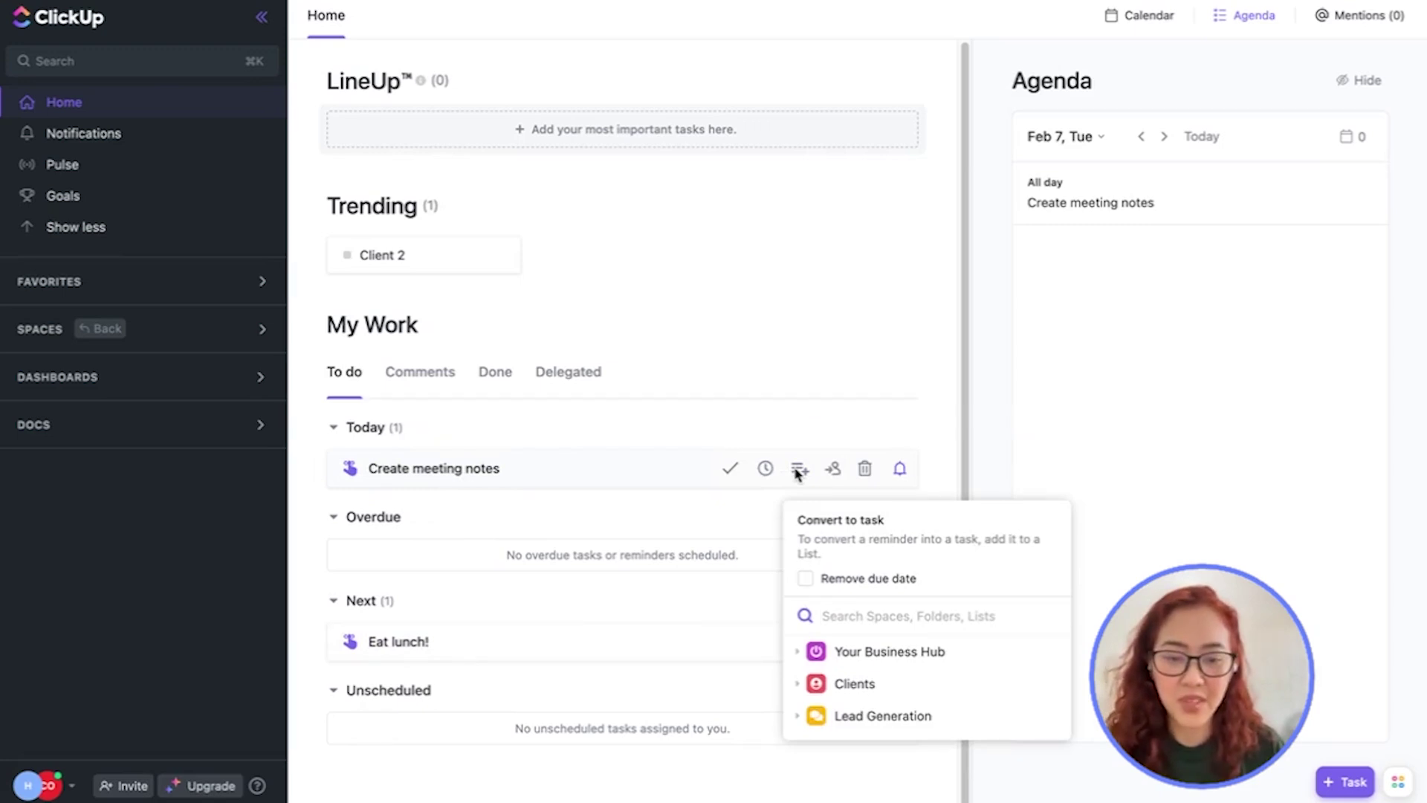
{"action": "left_click", "coordinate": [787, 488]}
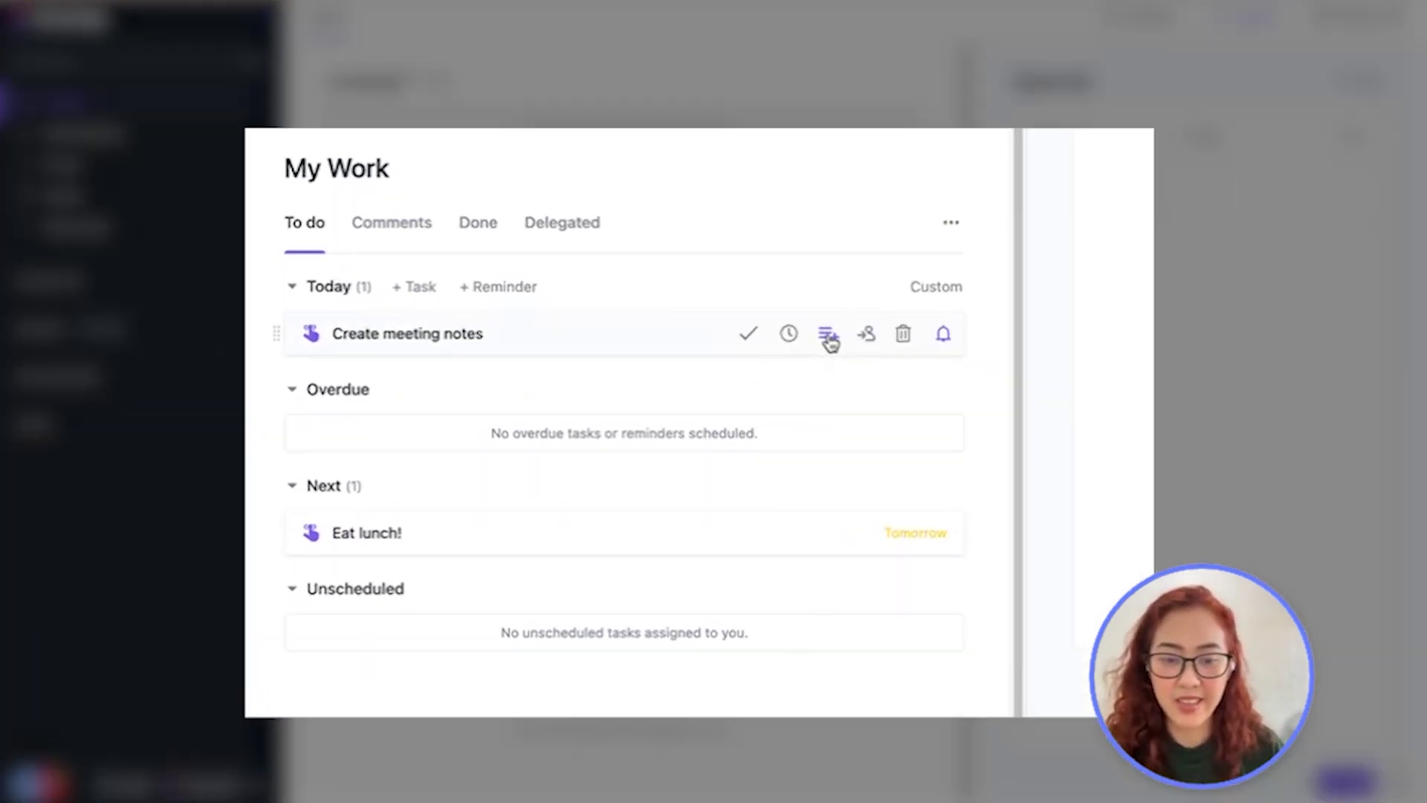
{"action": "left_click", "coordinate": [838, 292]}
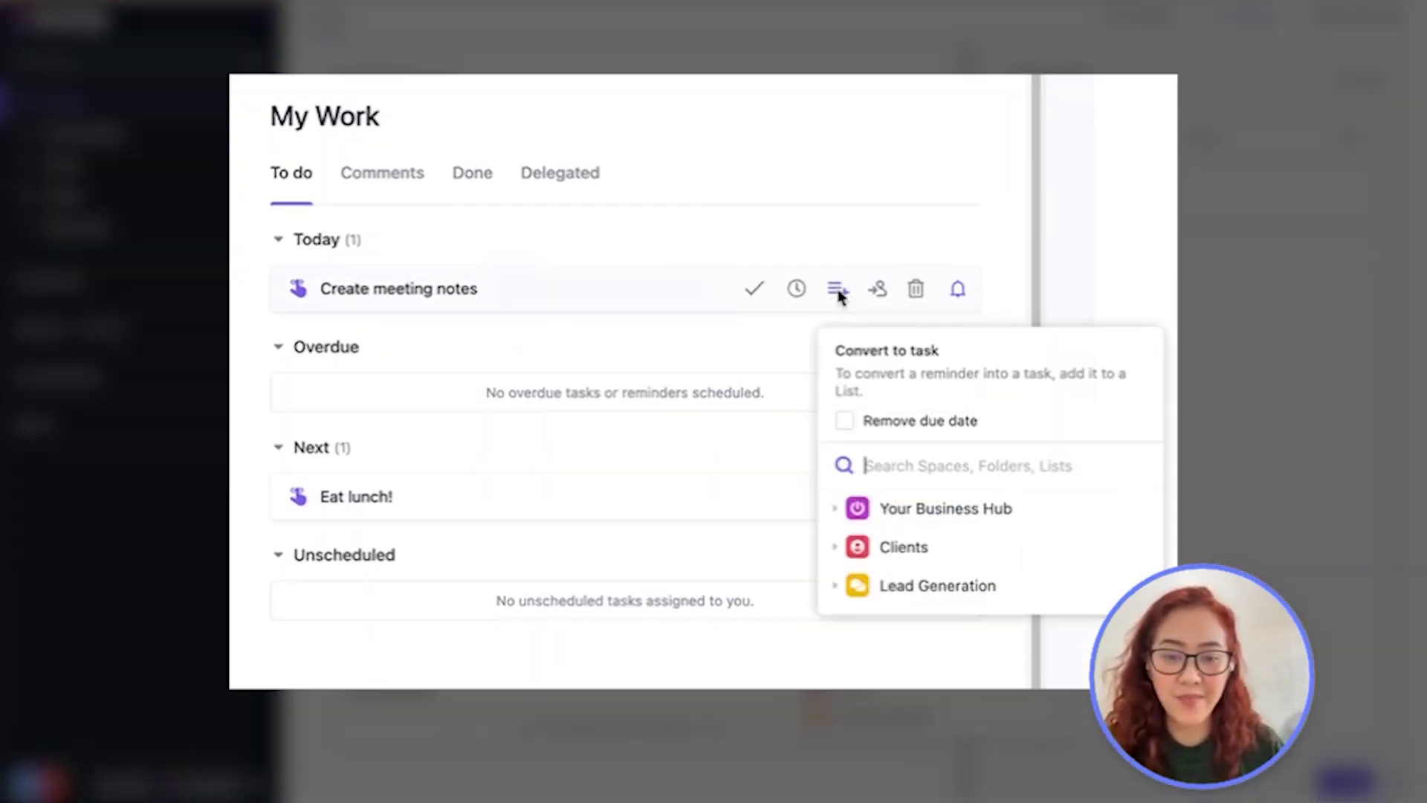
{"action": "left_click", "coordinate": [838, 587]}
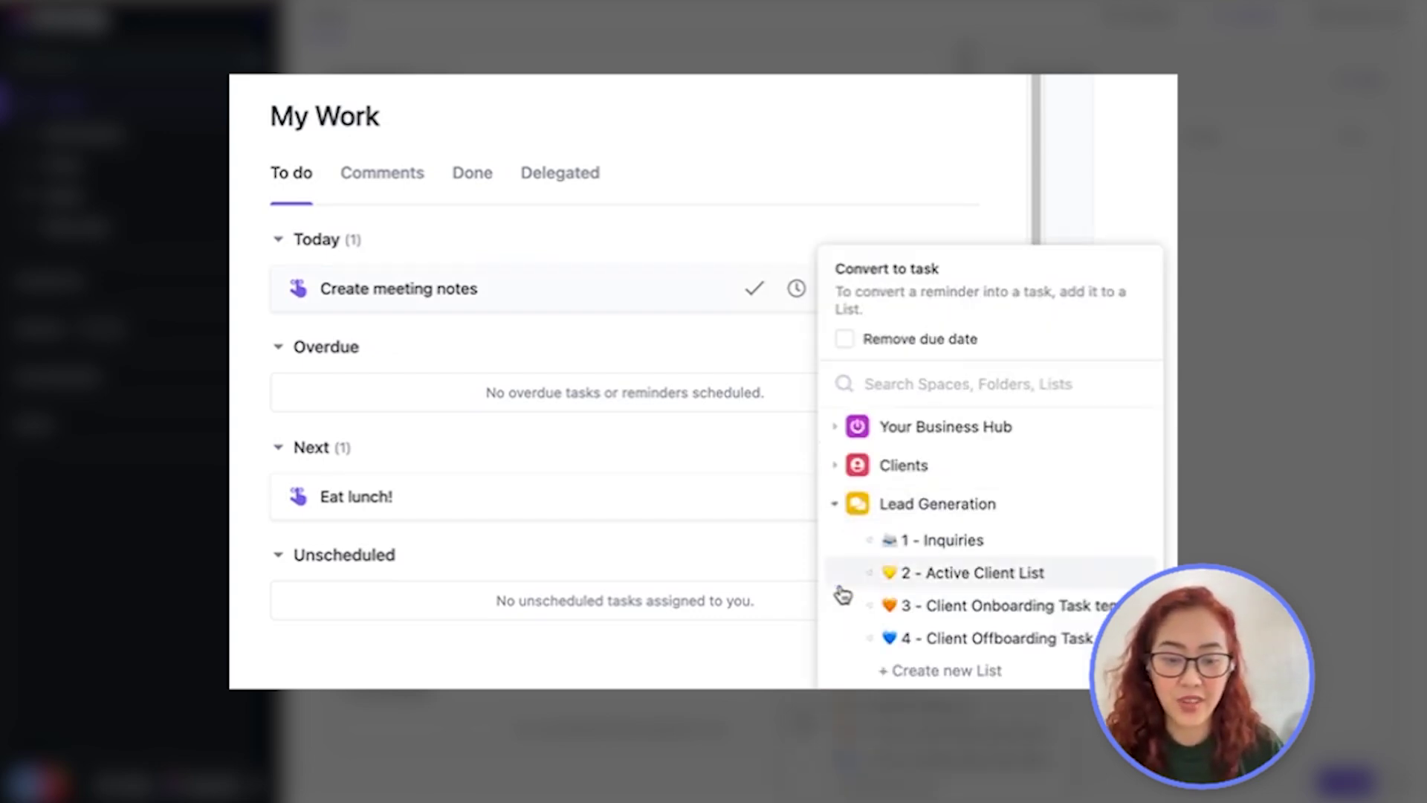
{"action": "left_click", "coordinate": [952, 542]}
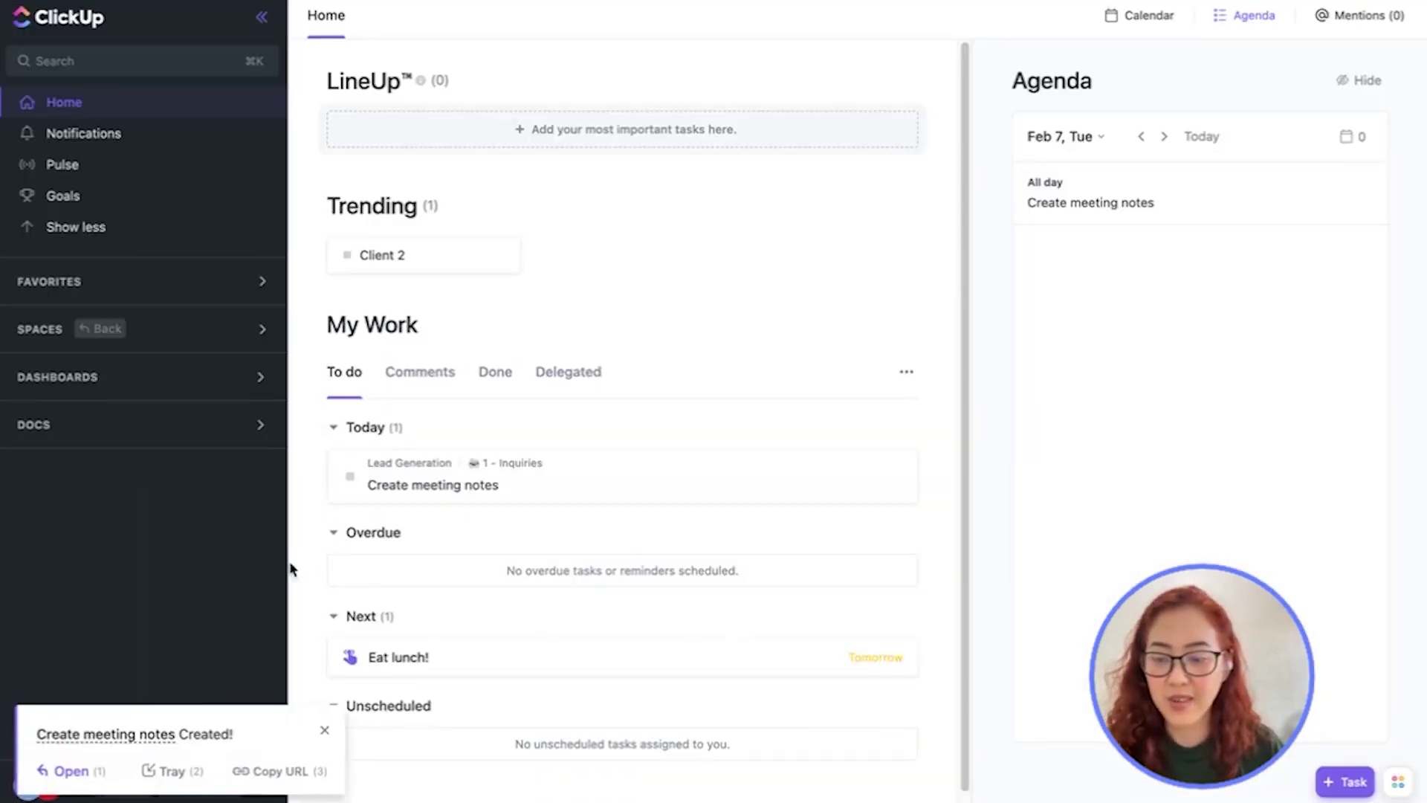
Step: Open the 'Create meeting notes' task and post the comment 'Test'
{"action": "left_click", "coordinate": [156, 734]}
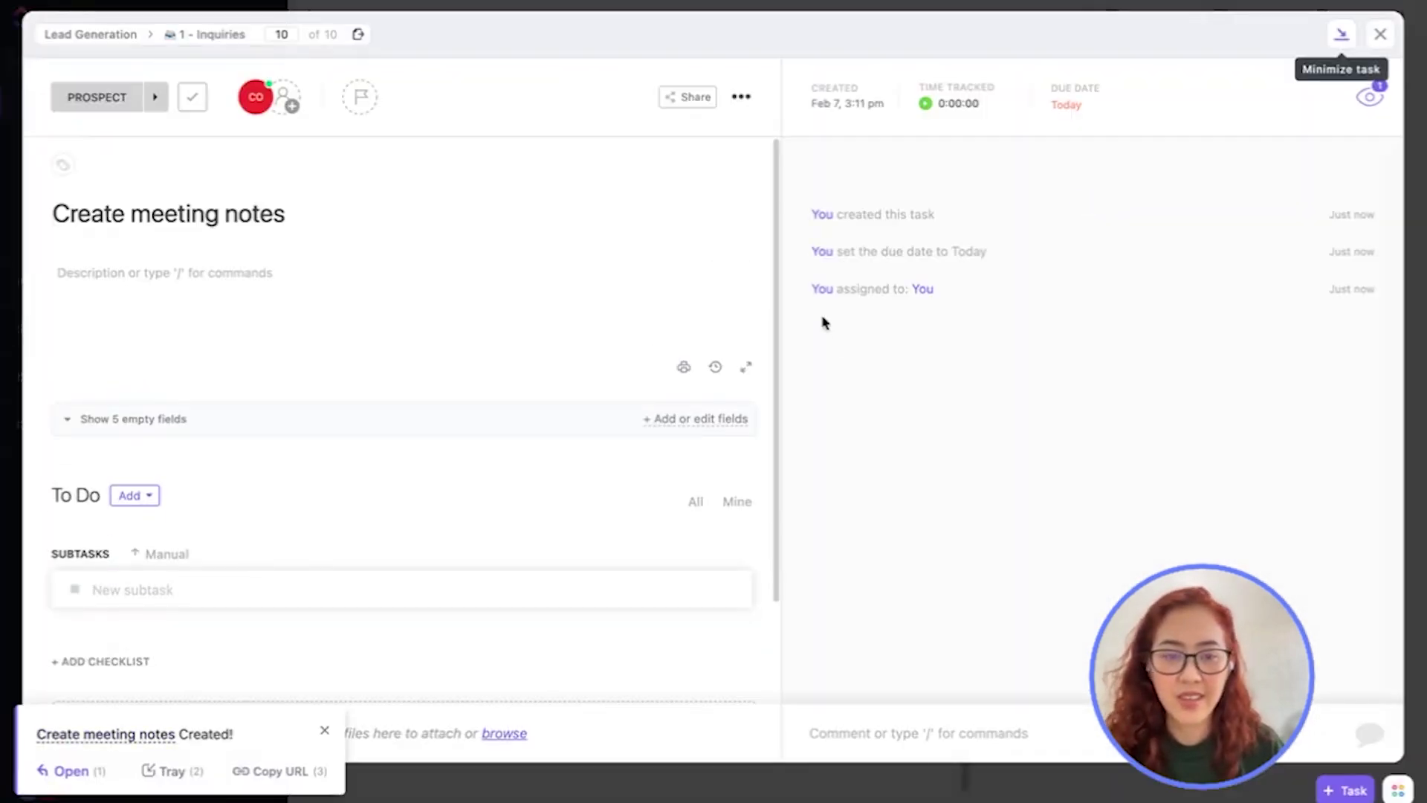
{"action": "left_click_drag", "start_coordinate": [1237, 572], "coordinate": [1221, 210]}
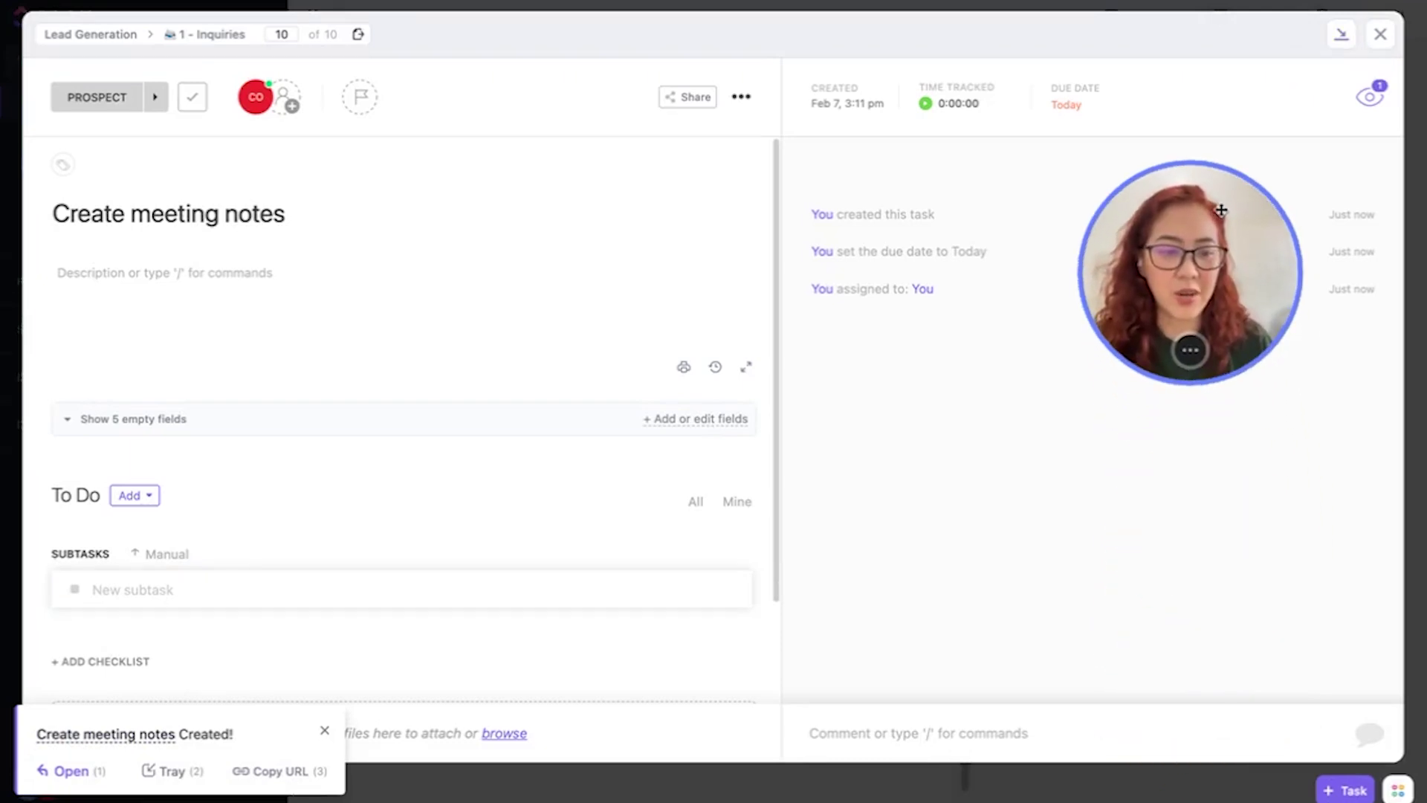
{"action": "left_click", "coordinate": [873, 730]}
{"action": "type", "text": "Test"}
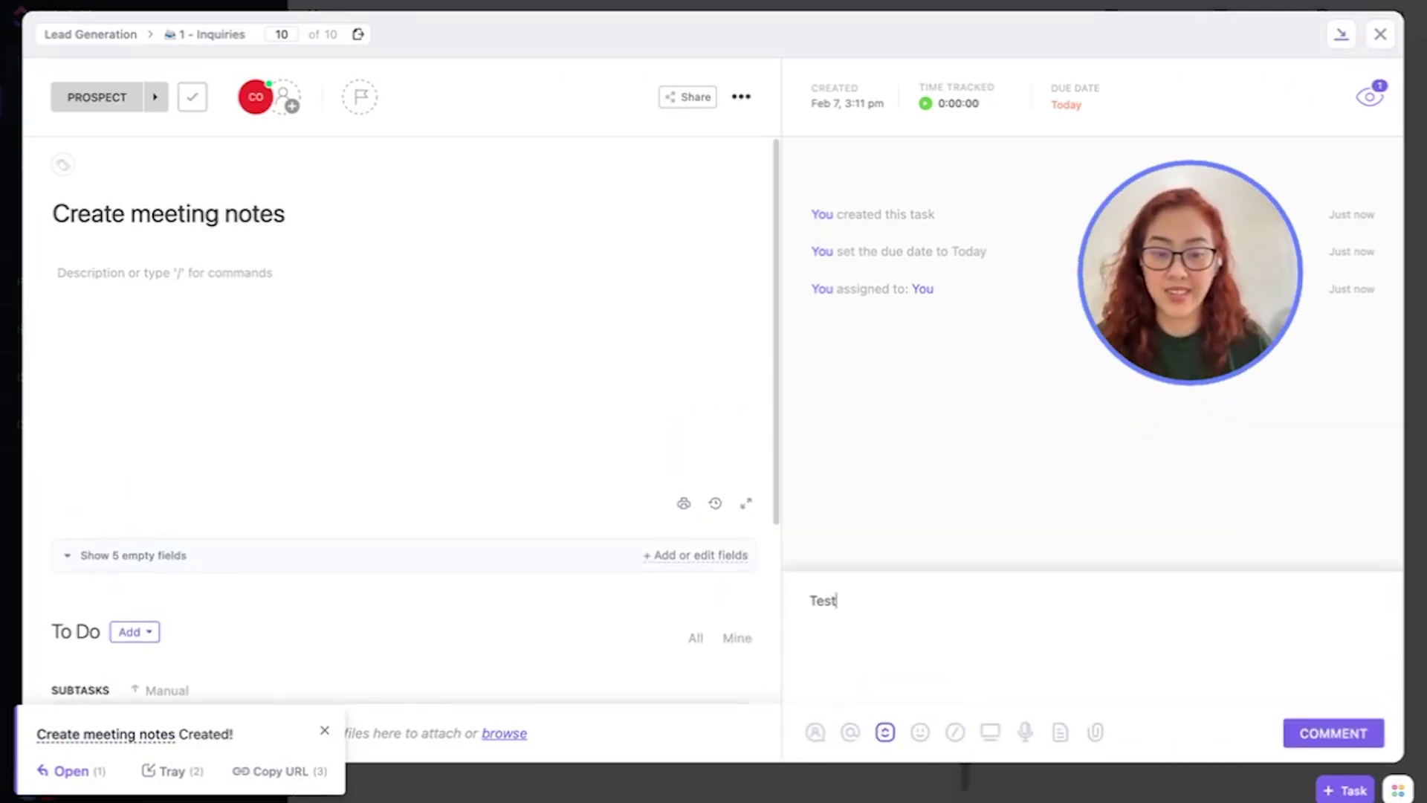
{"action": "left_click", "coordinate": [1303, 730]}
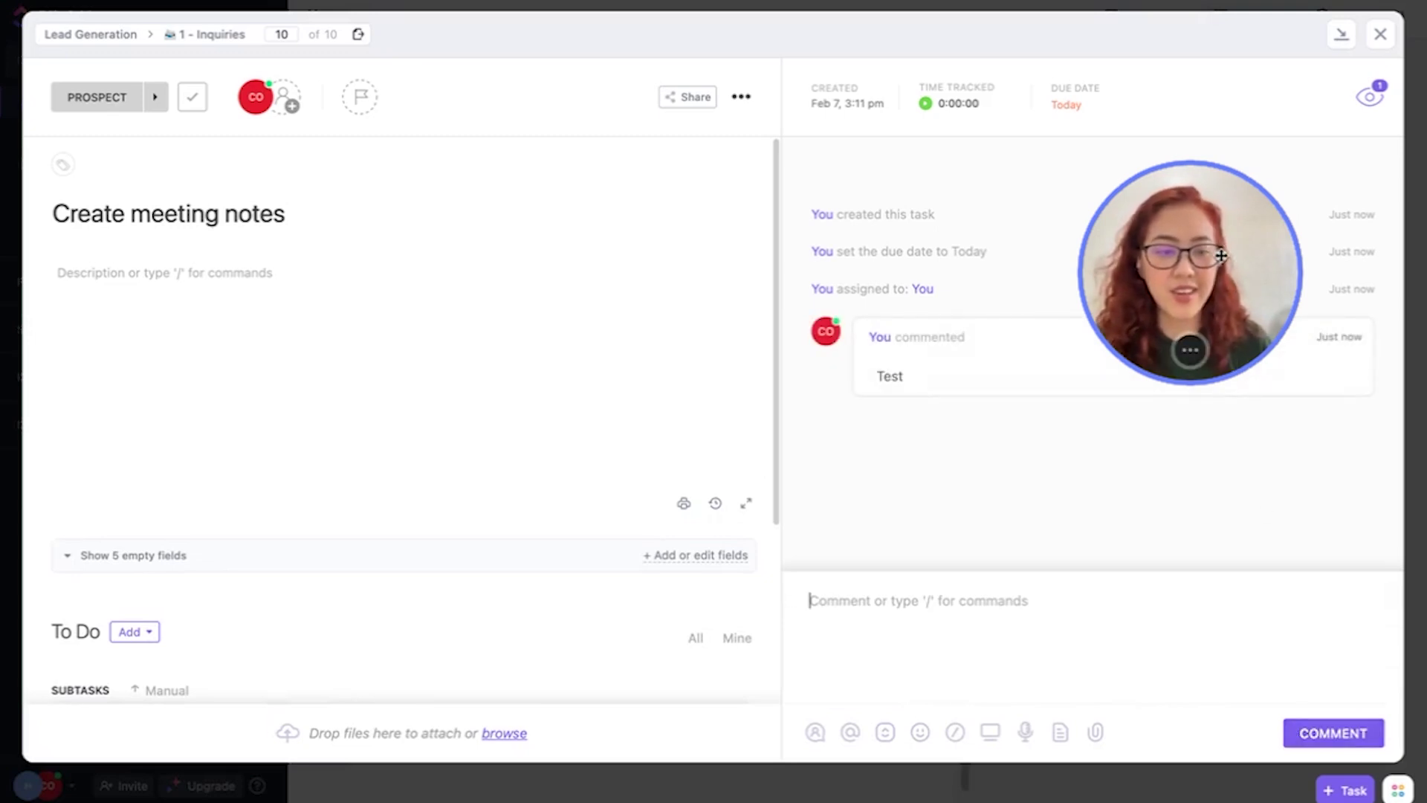
Step: Set a reminder for tomorrow on the 'Test' comment
{"action": "left_click_drag", "start_coordinate": [1221, 255], "coordinate": [1166, 169]}
{"action": "mouse_move", "coordinate": [1344, 342]}
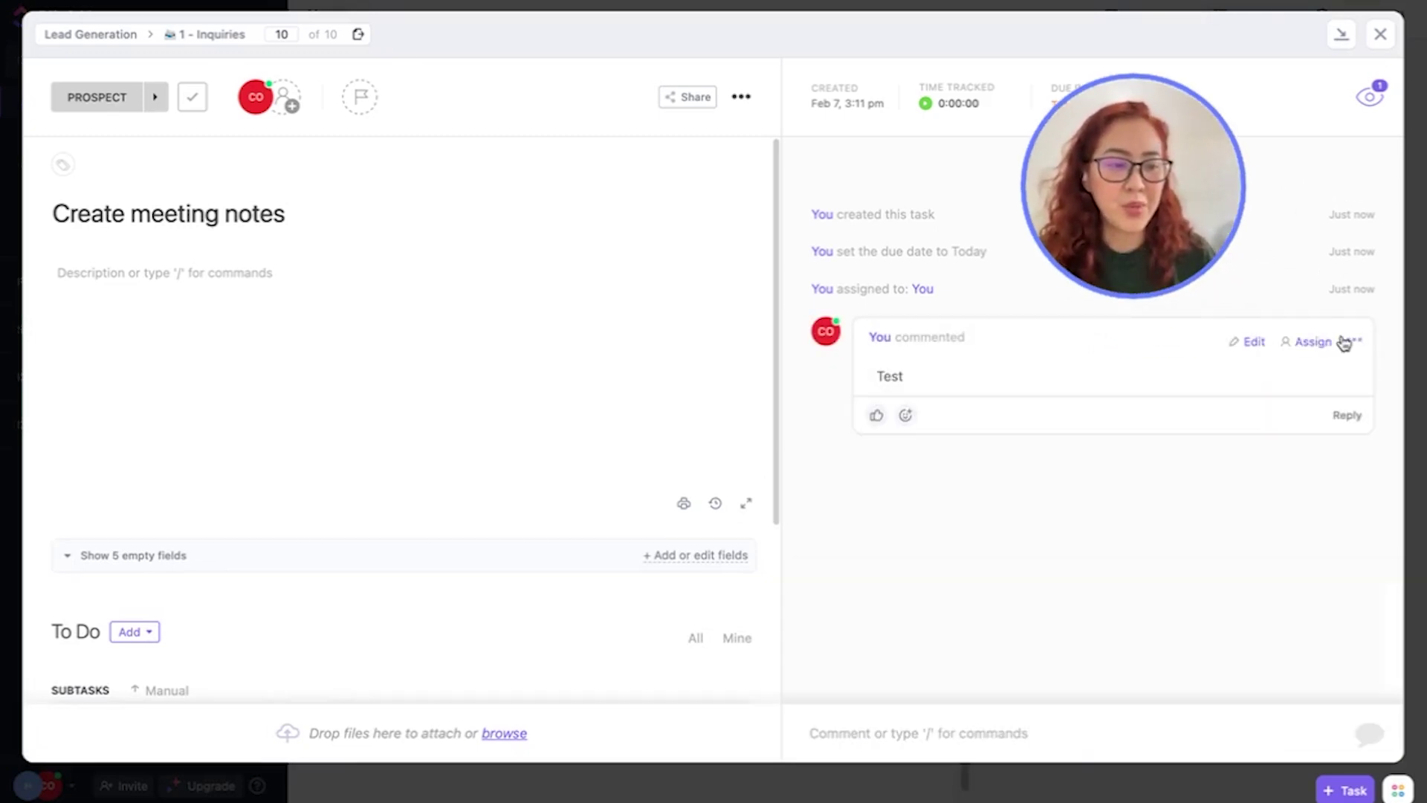
{"action": "left_click", "coordinate": [1352, 343]}
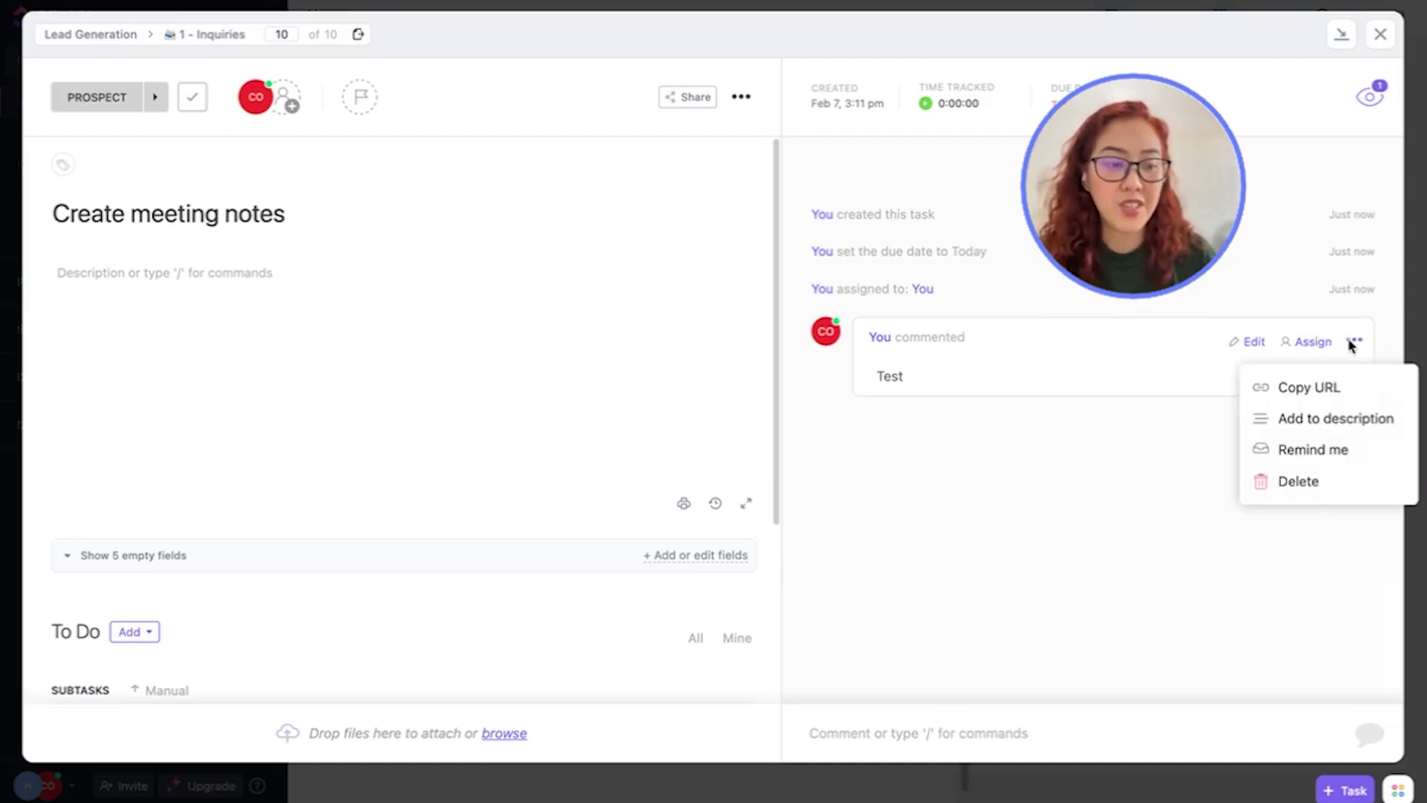
{"action": "left_click", "coordinate": [1318, 451]}
{"action": "left_click", "coordinate": [1306, 628]}
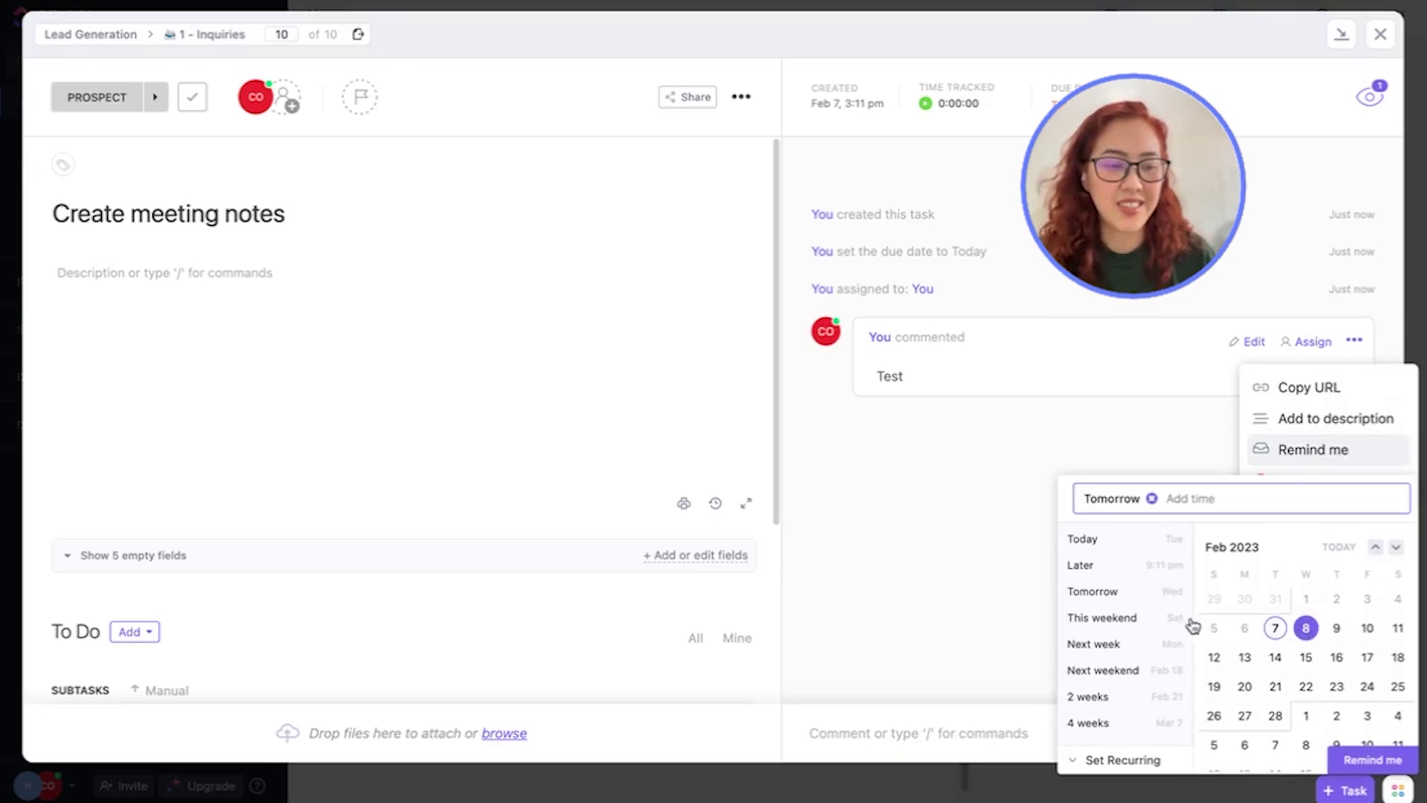
{"action": "left_click", "coordinate": [1051, 598]}
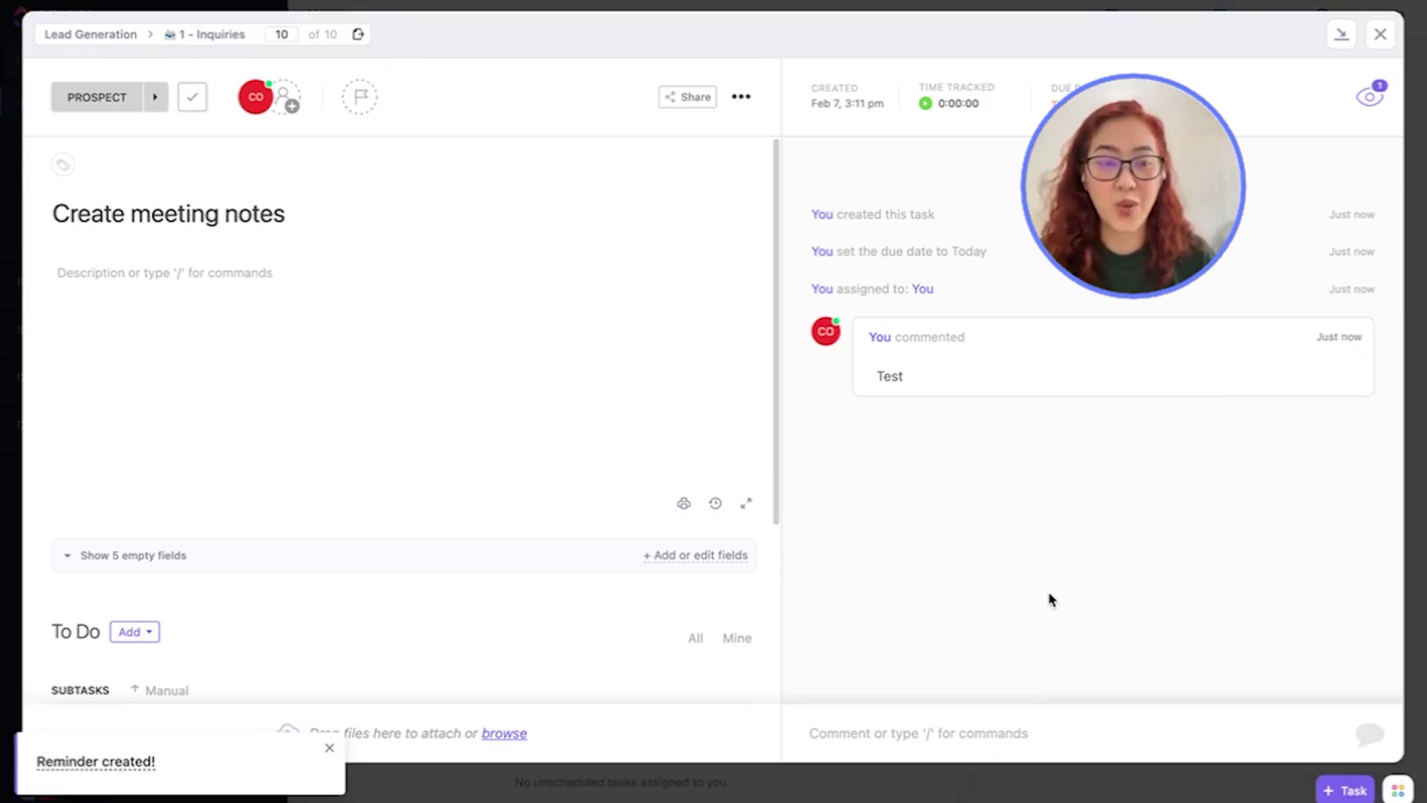
Step: Close the 'Create meeting notes' task to return to the Home page
{"action": "left_click", "coordinate": [1390, 36]}
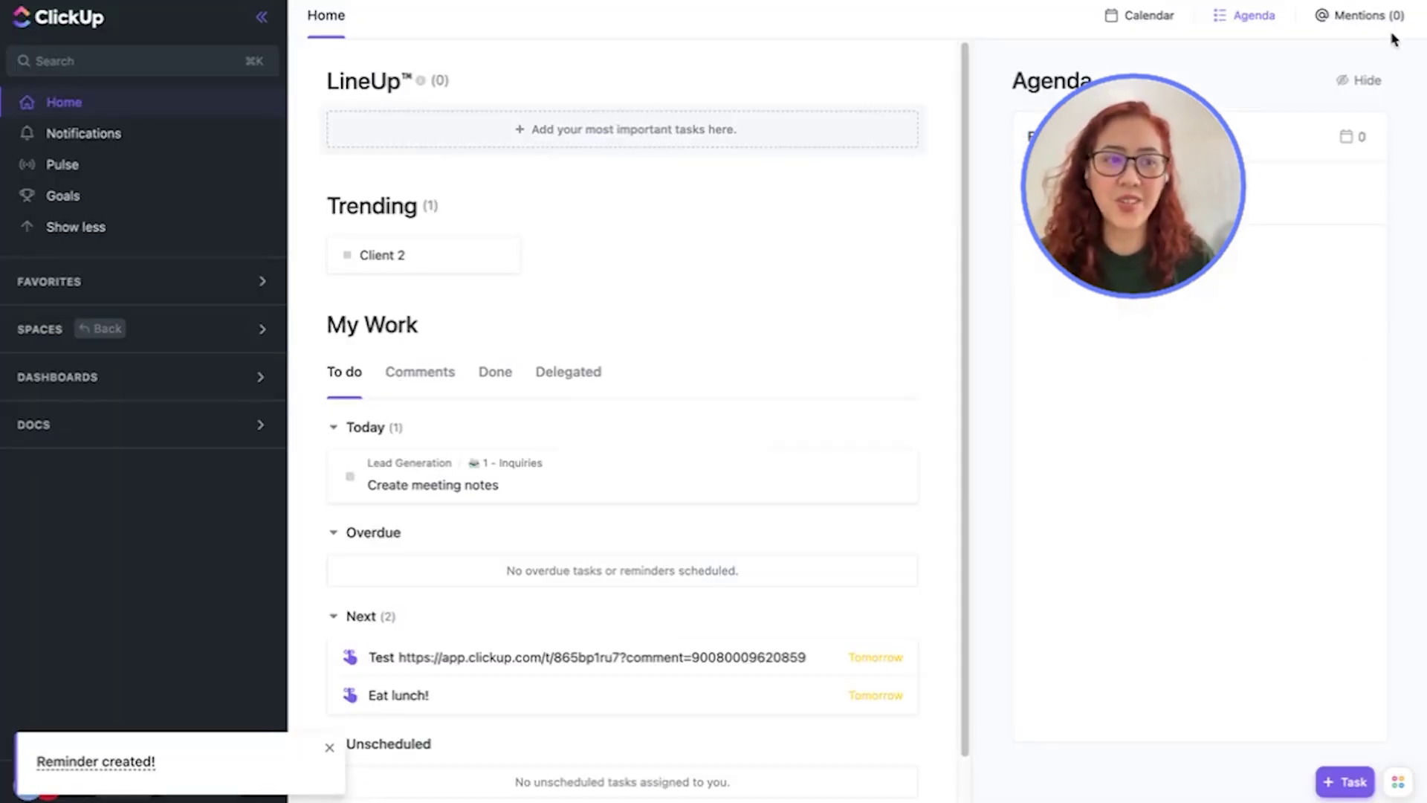